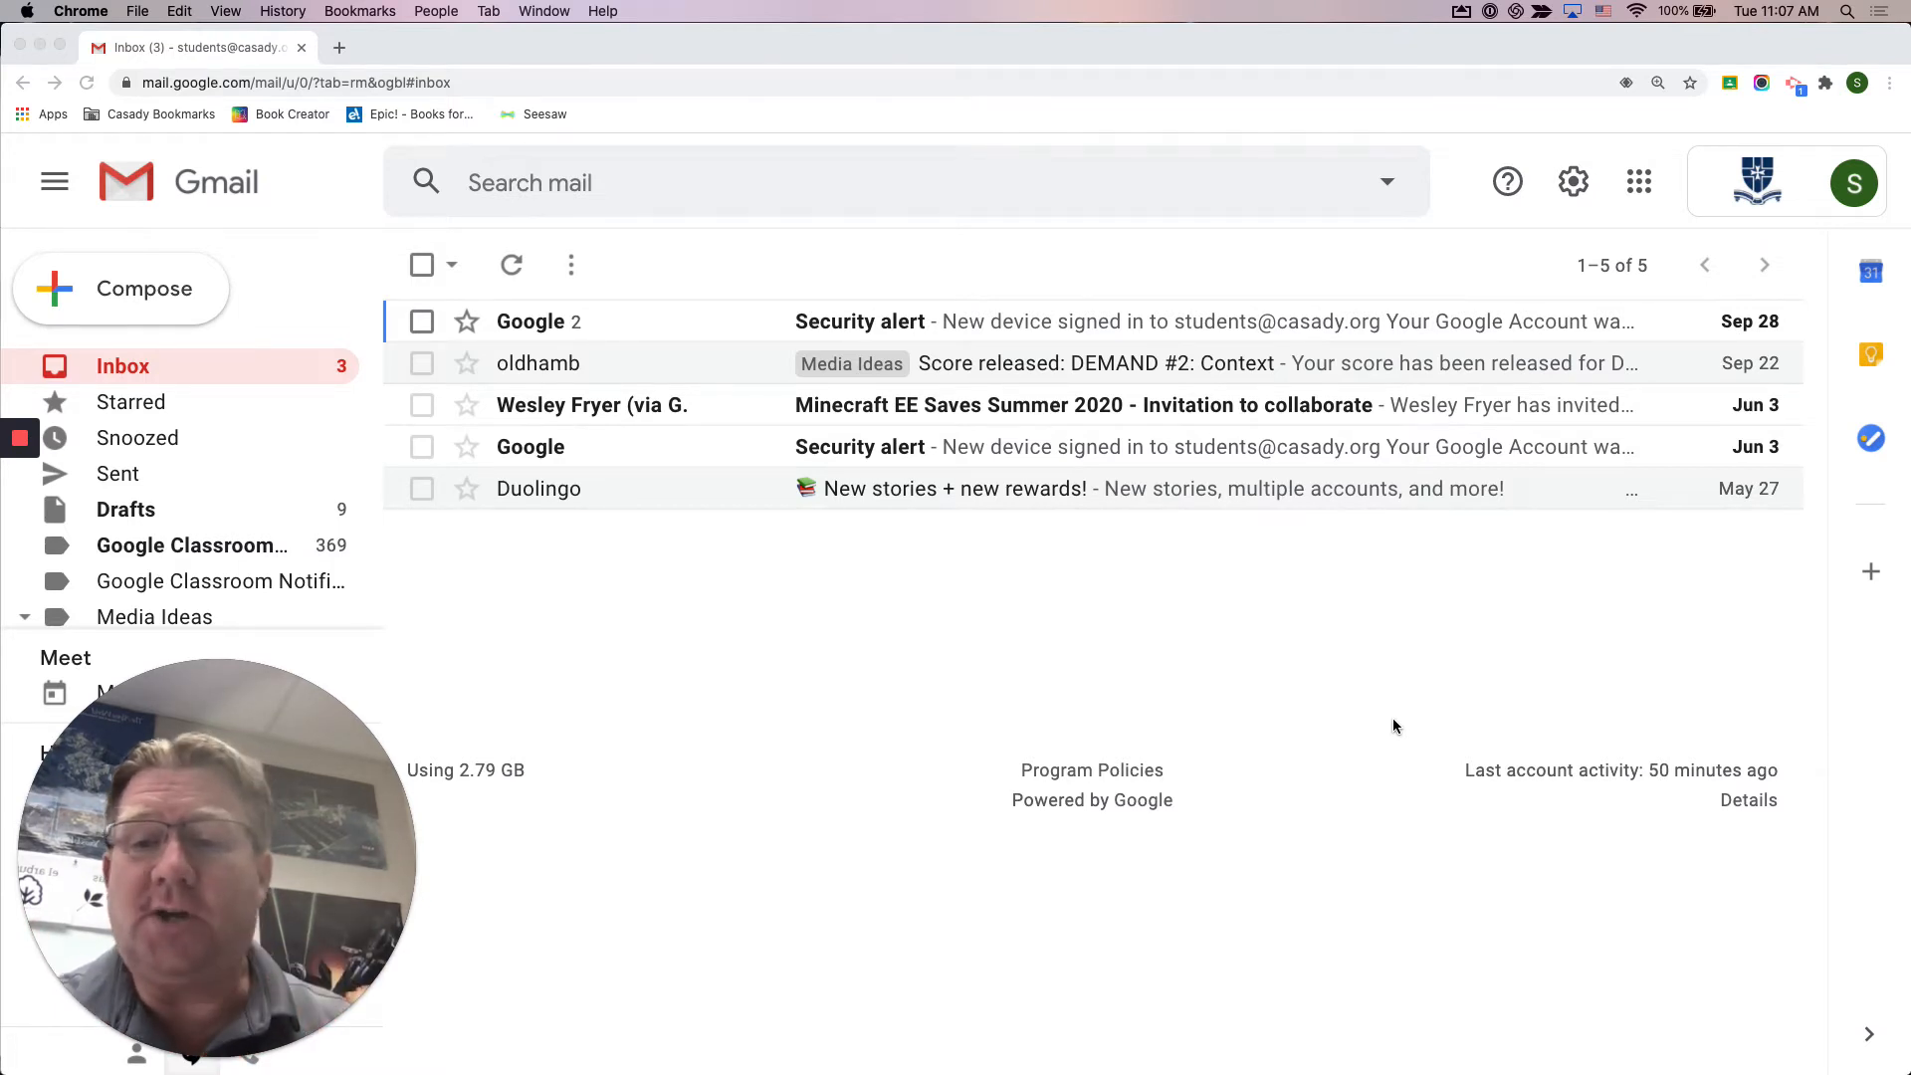
# Compare the Google Classroom Messages label and the inbox with the "typical inbox.jpg" image in Preview, and return to Gmail
pyautogui.click(210, 549)
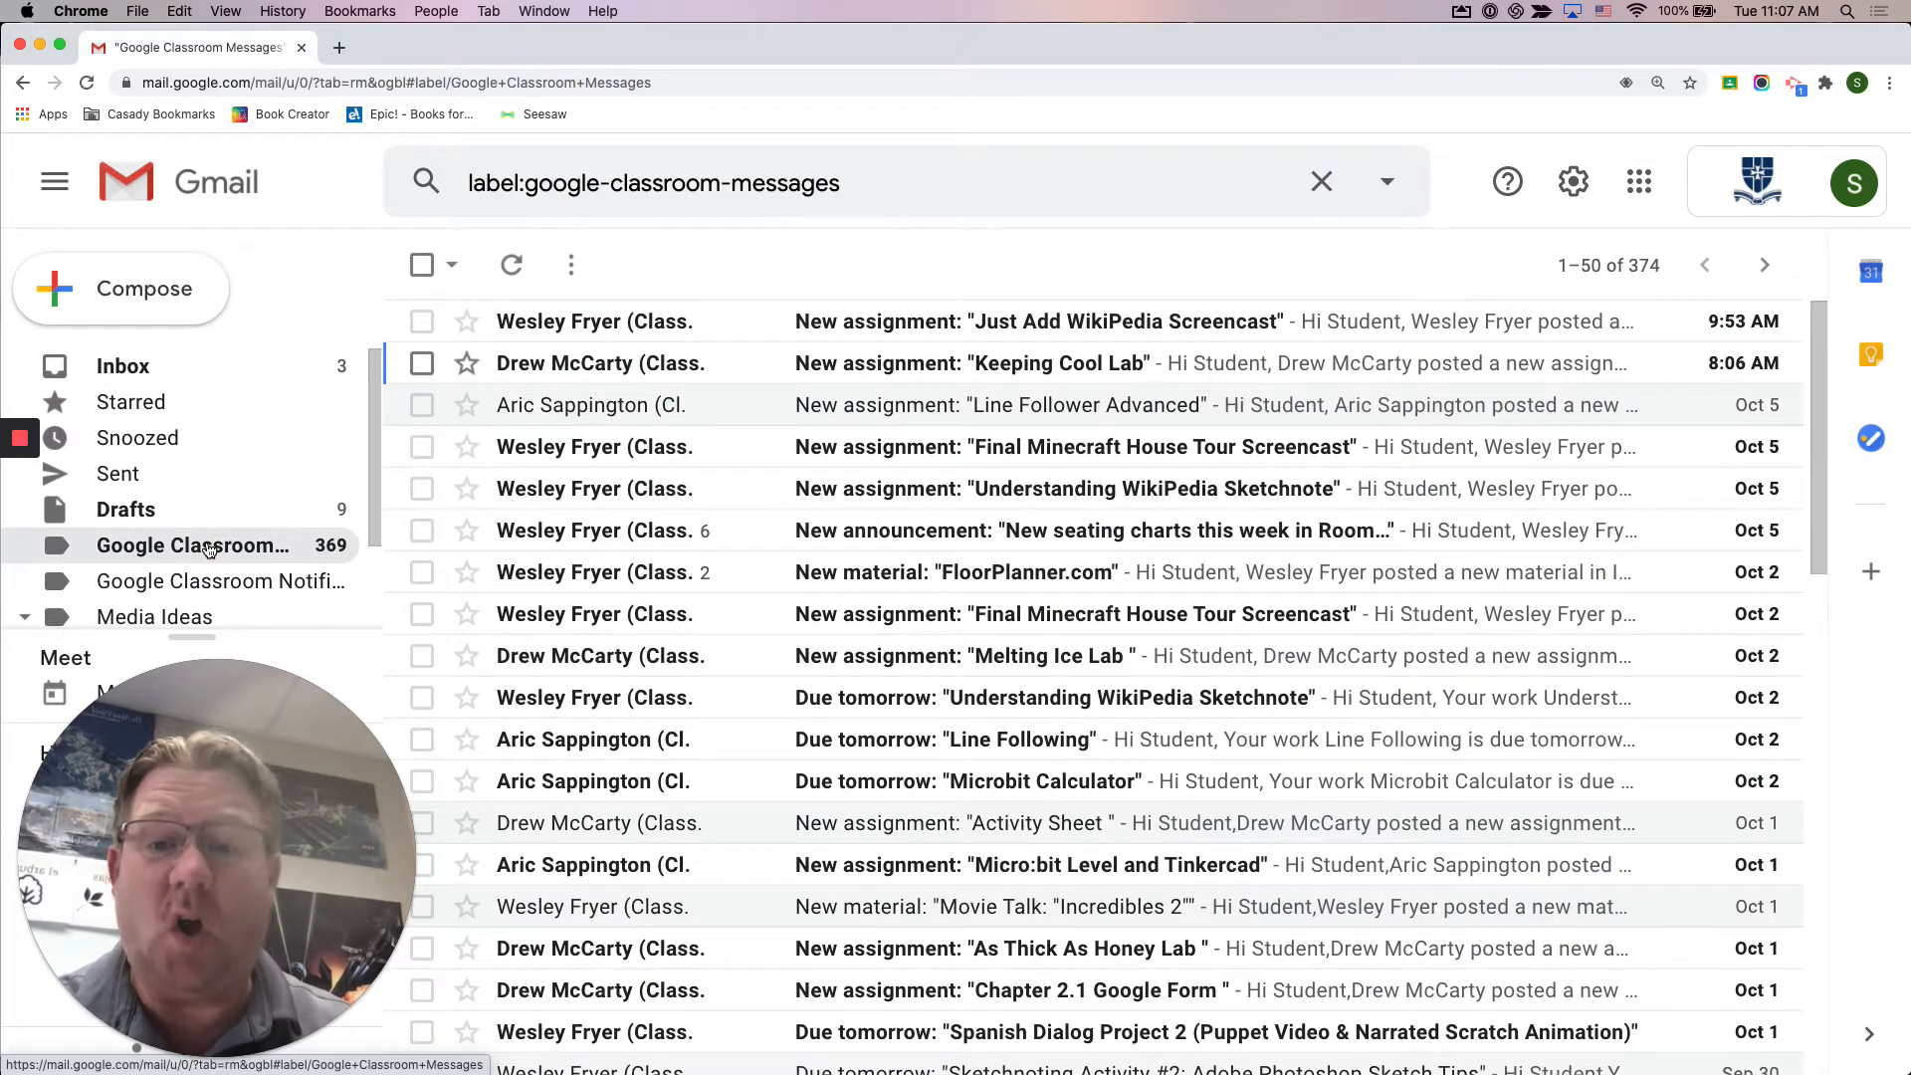
pyautogui.click(239, 366)
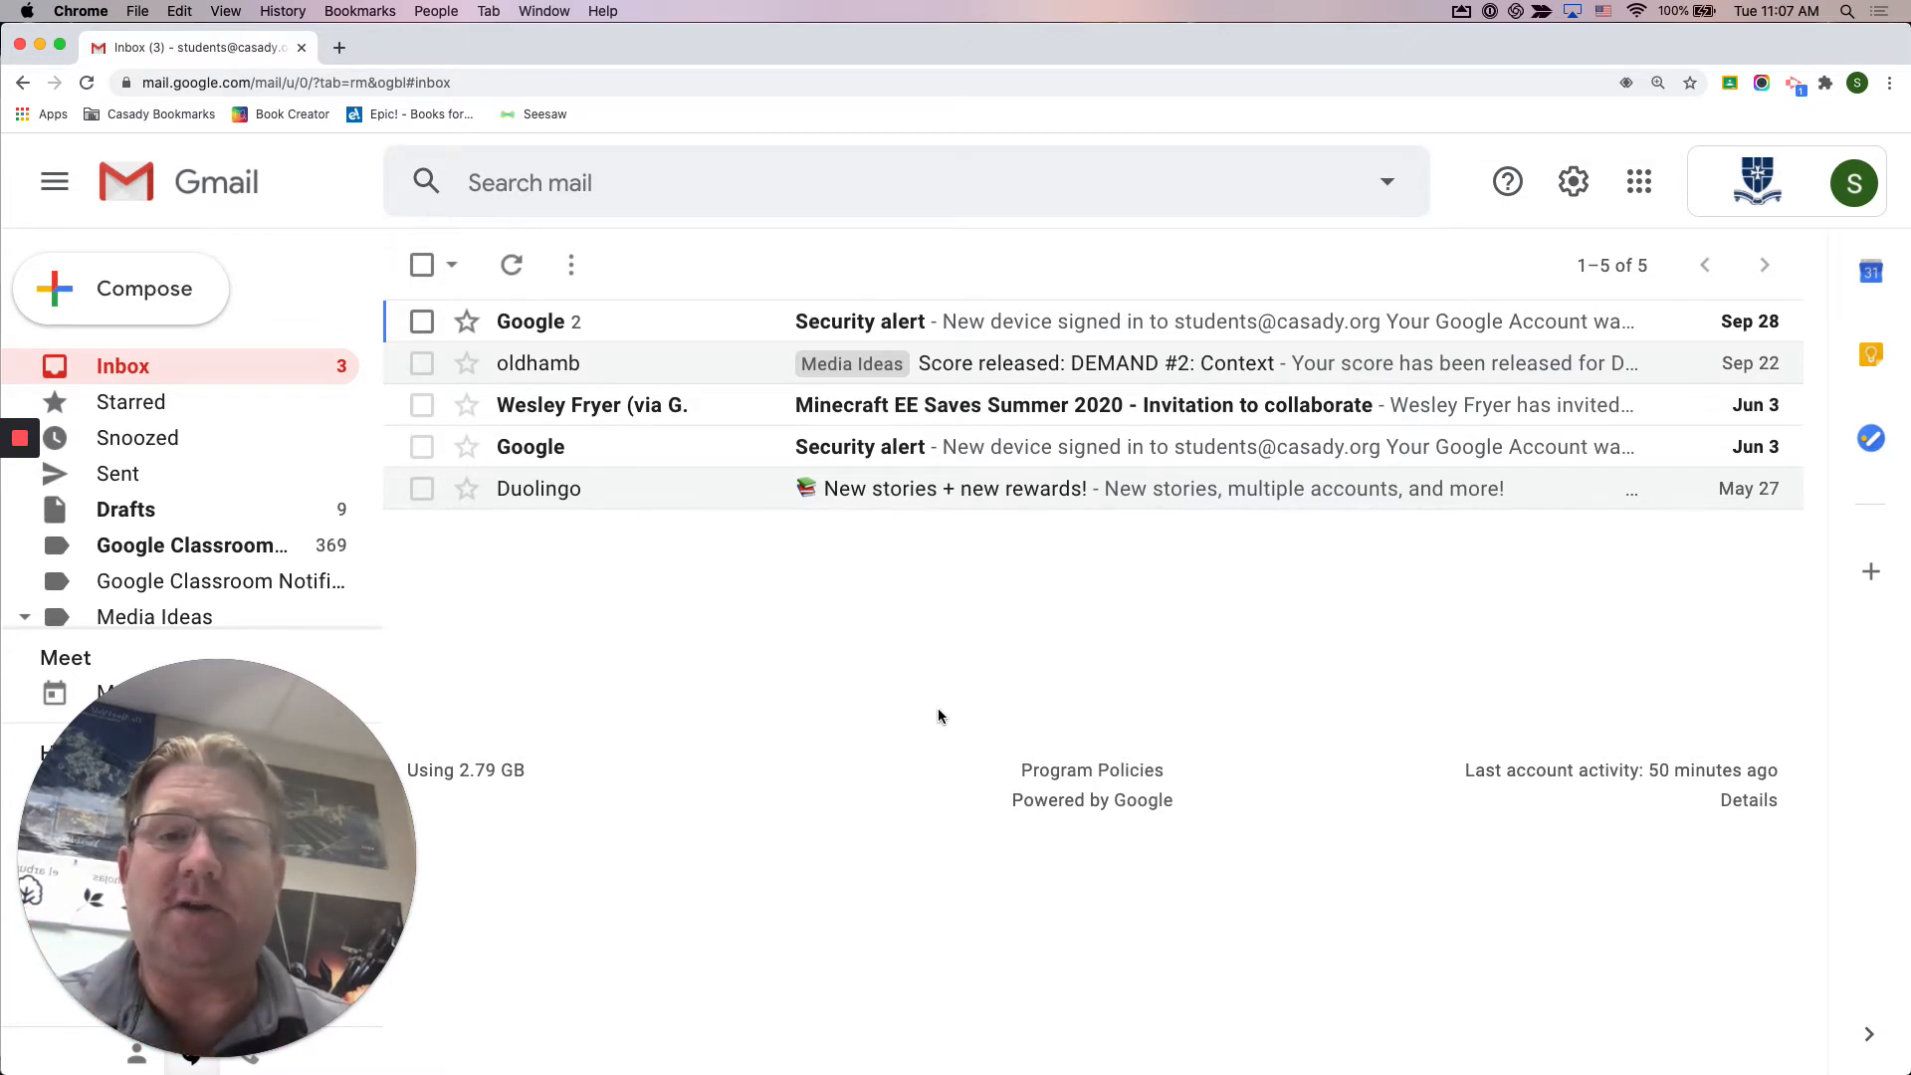
pyautogui.press('super+Tab')
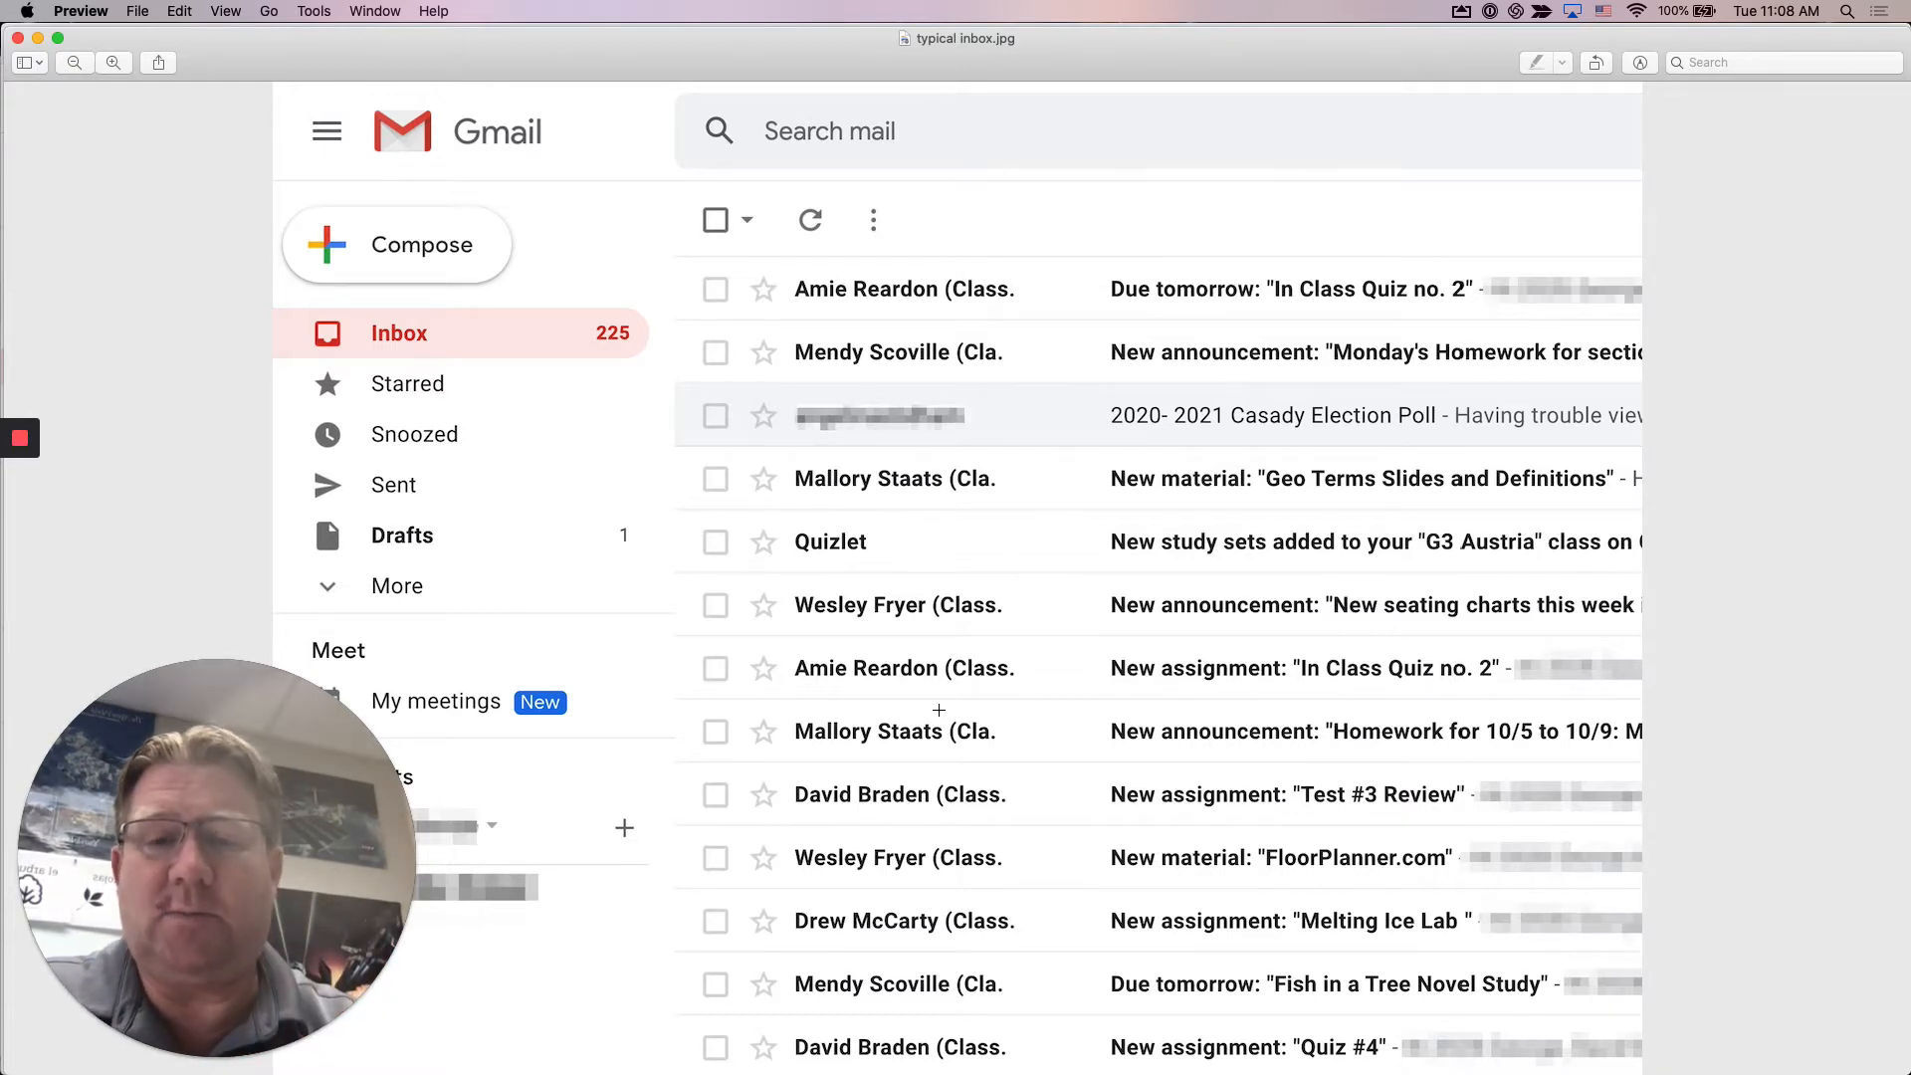
pyautogui.press('super+Tab')
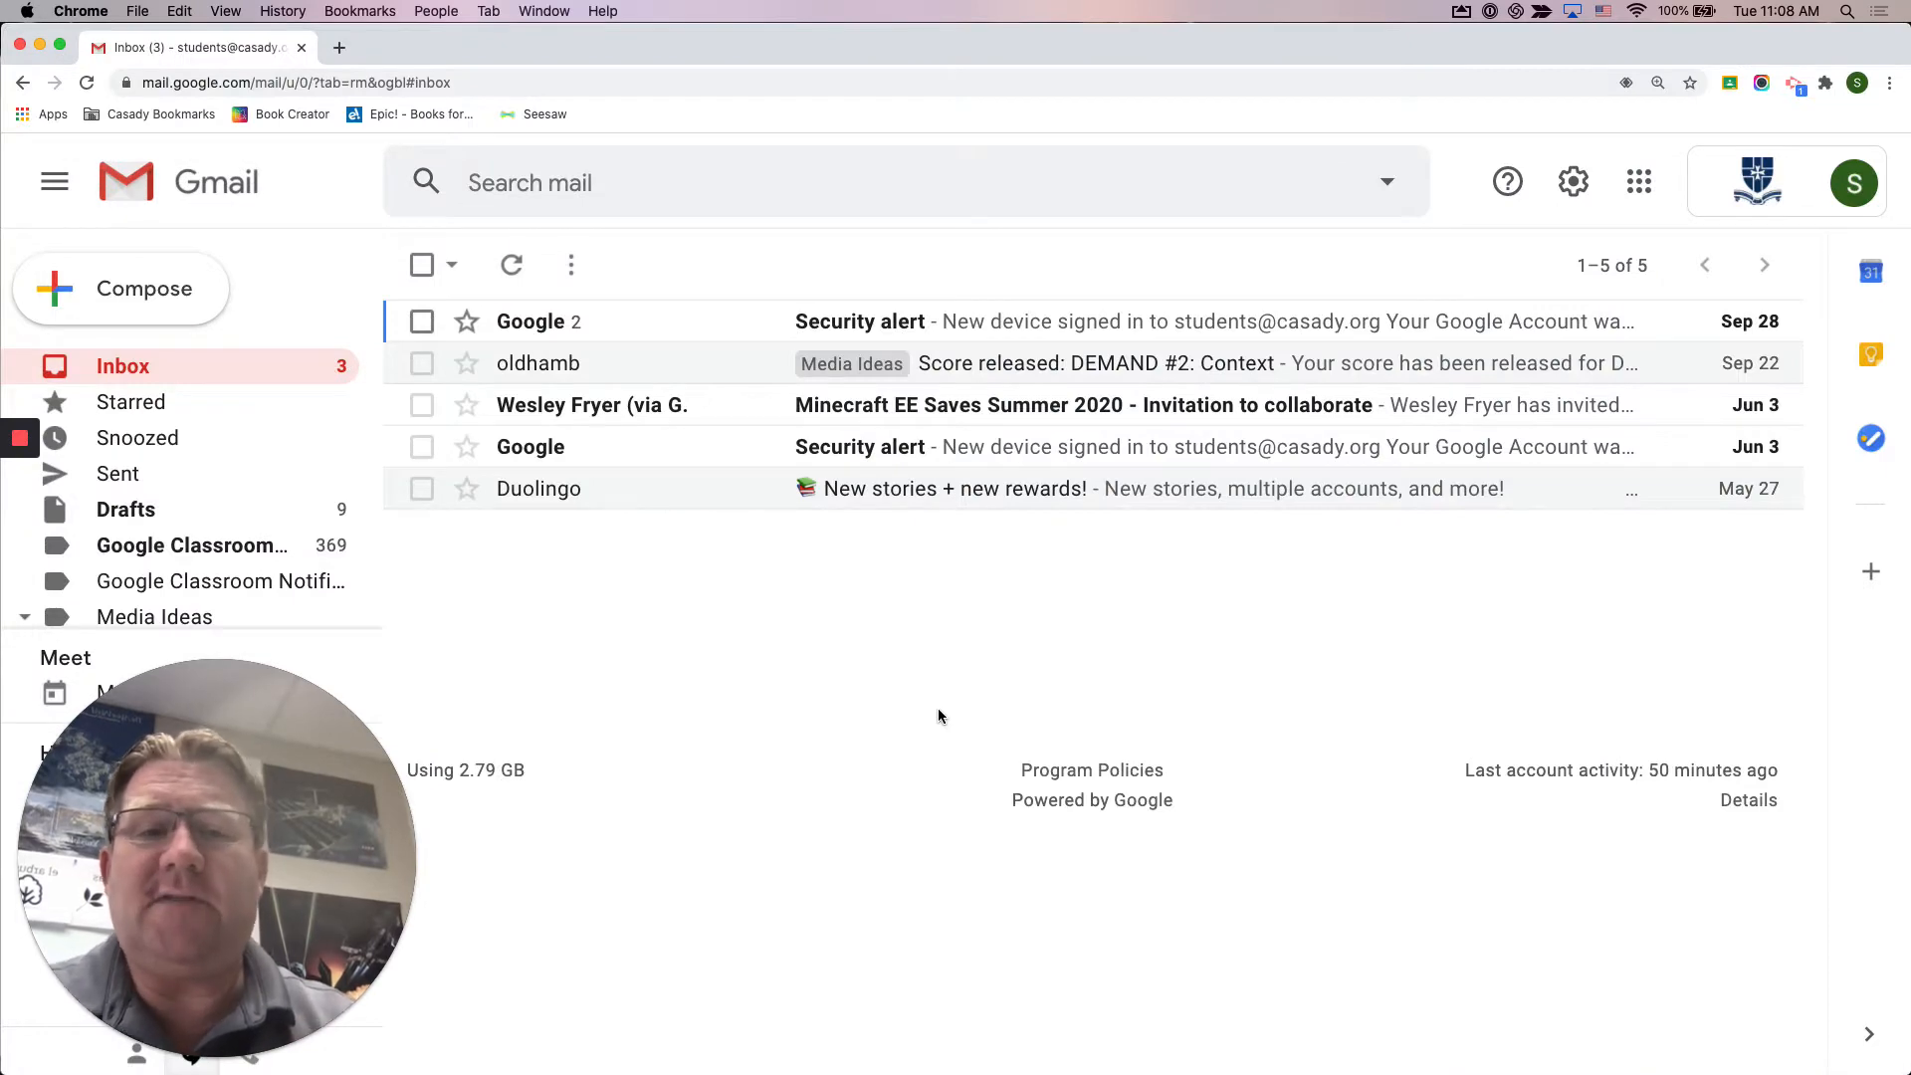
# View the "Line Follower Advanced" assignment message under the Google Classroom Messages label and return to the inbox
pyautogui.click(214, 557)
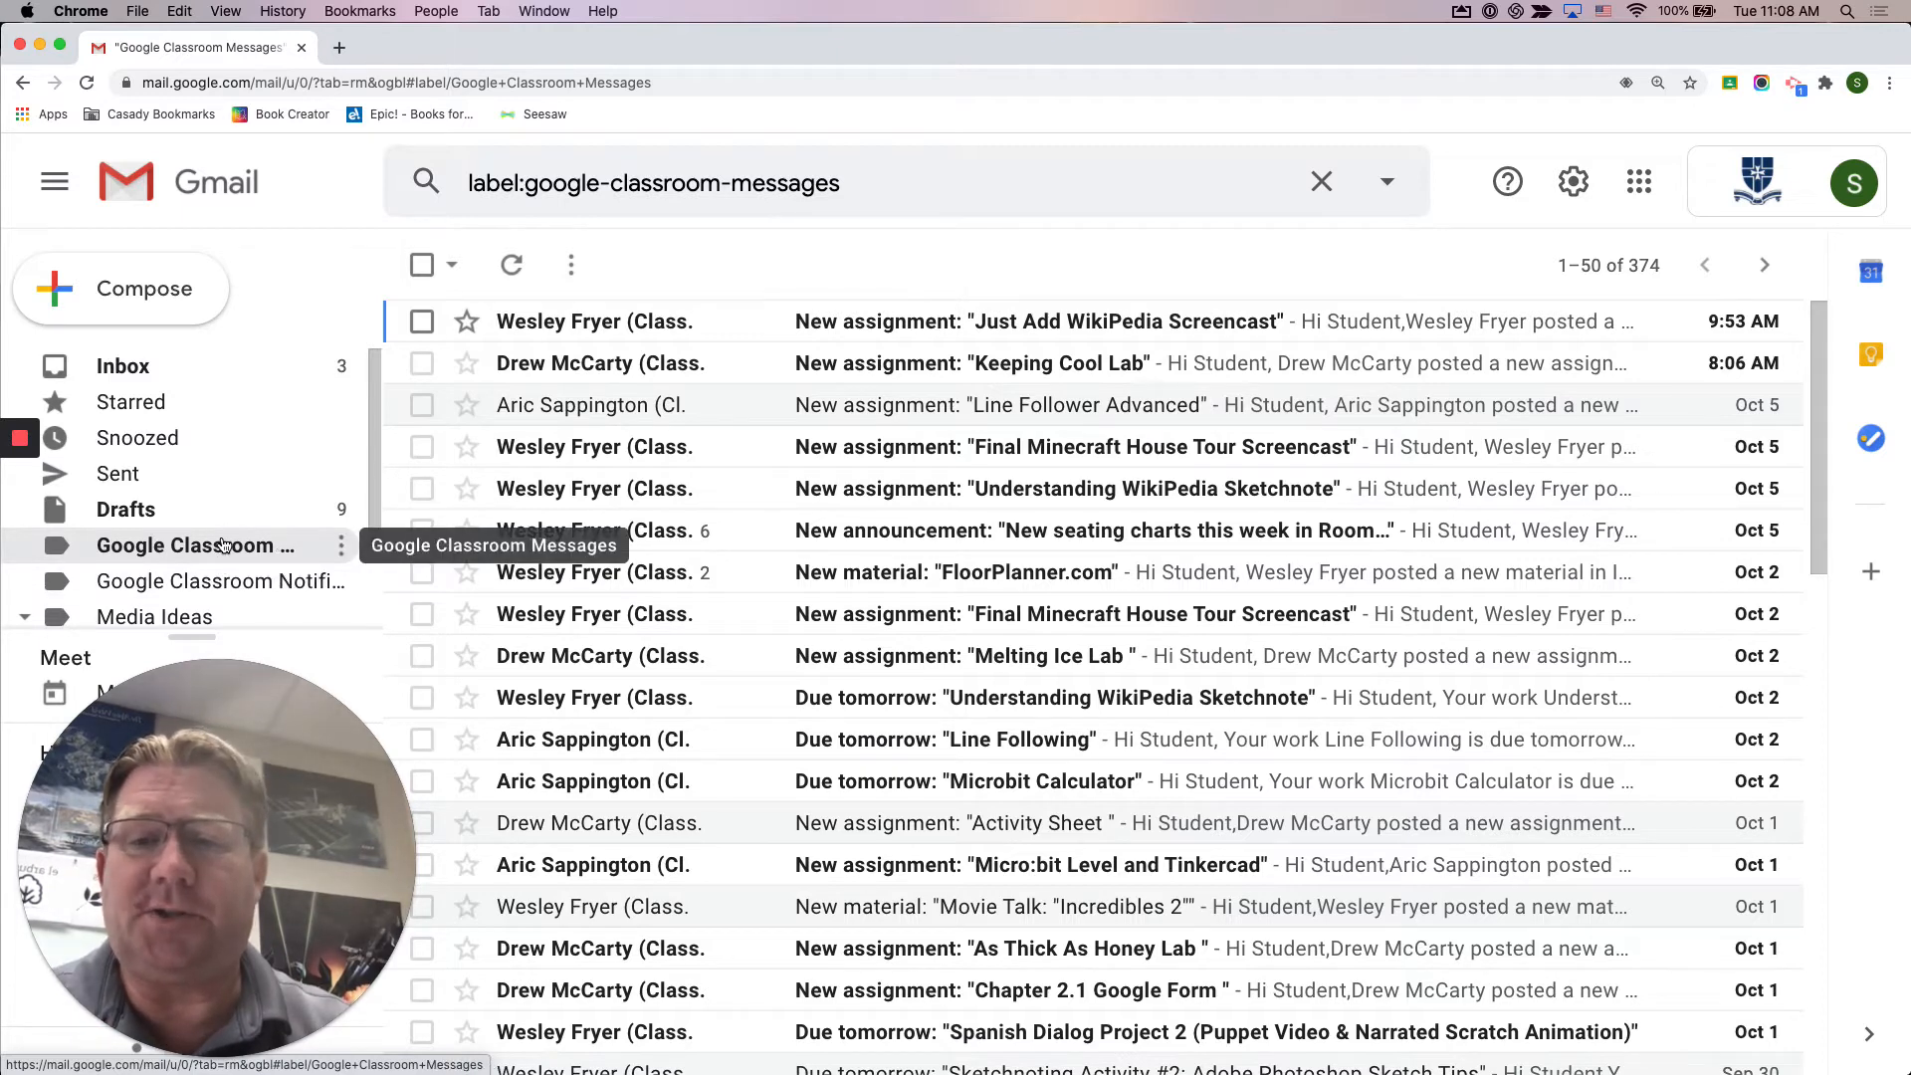
pyautogui.click(657, 415)
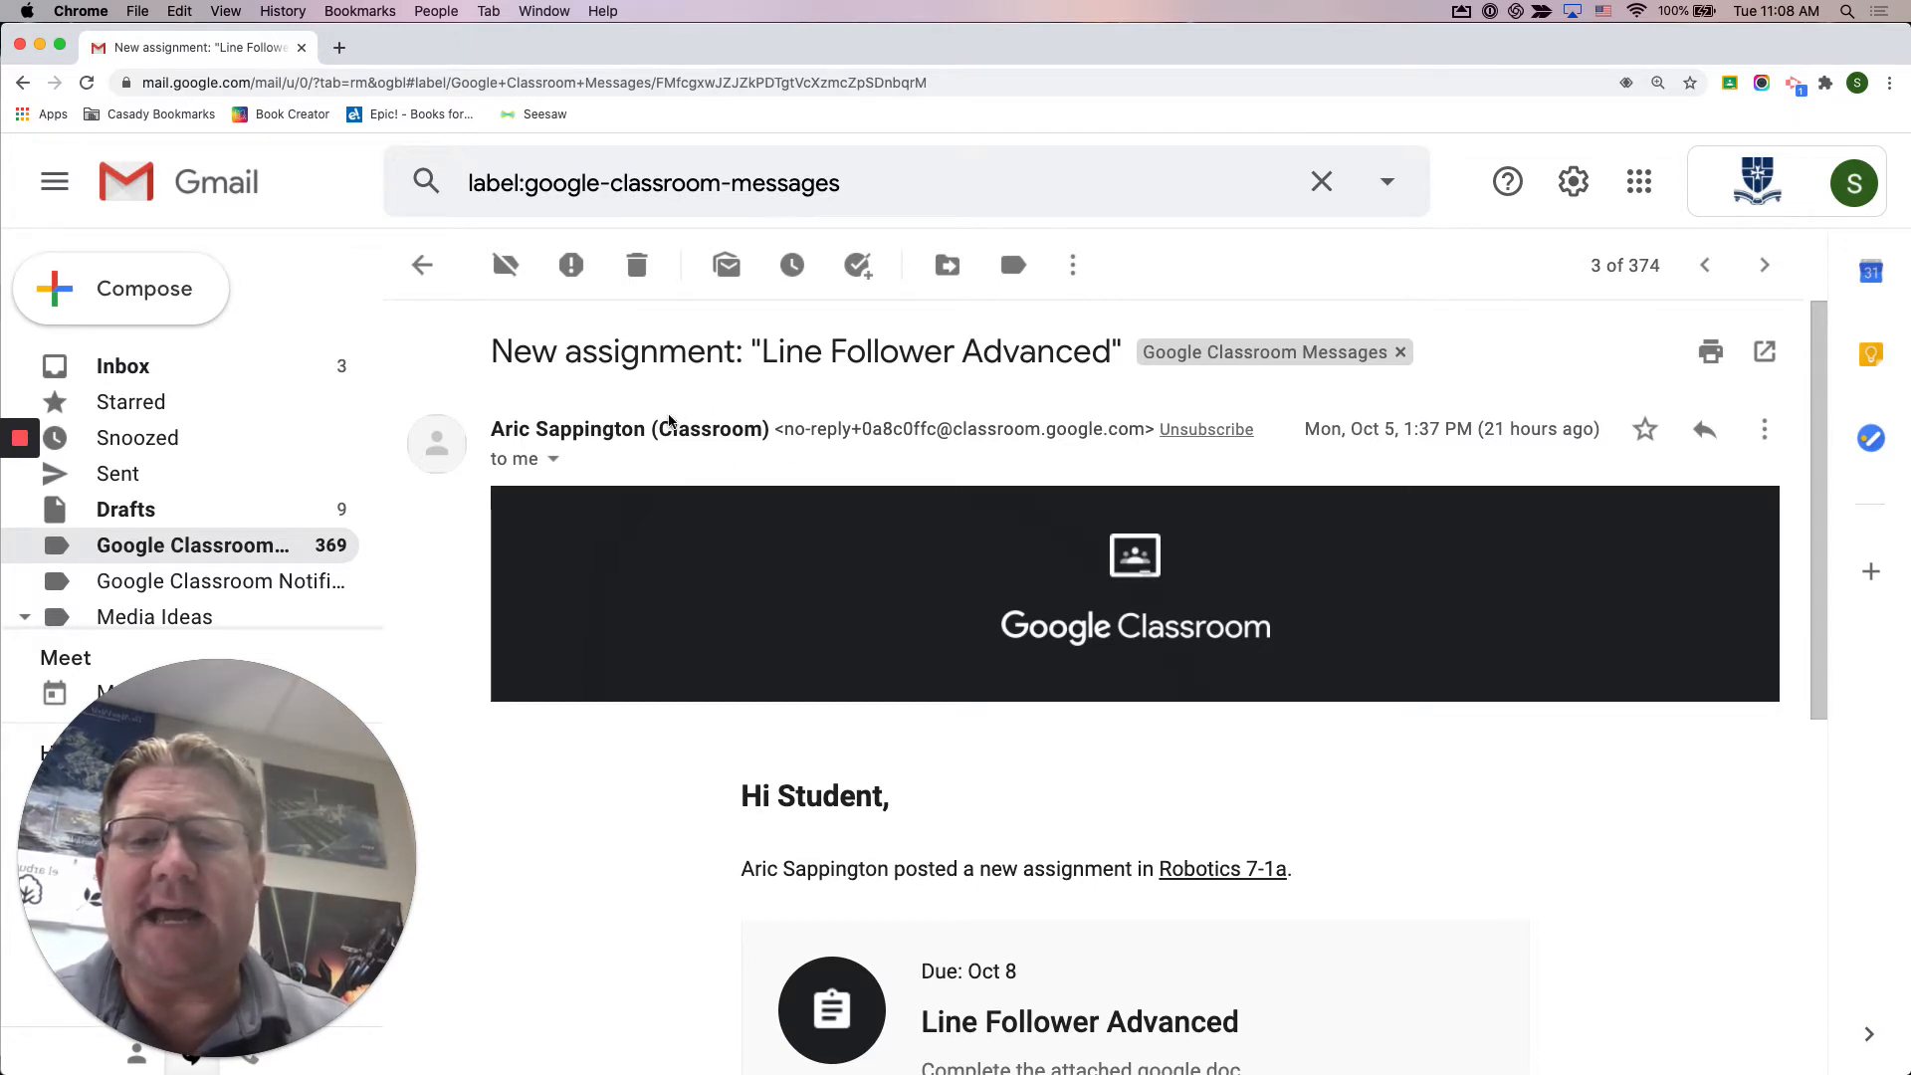
pyautogui.click(271, 542)
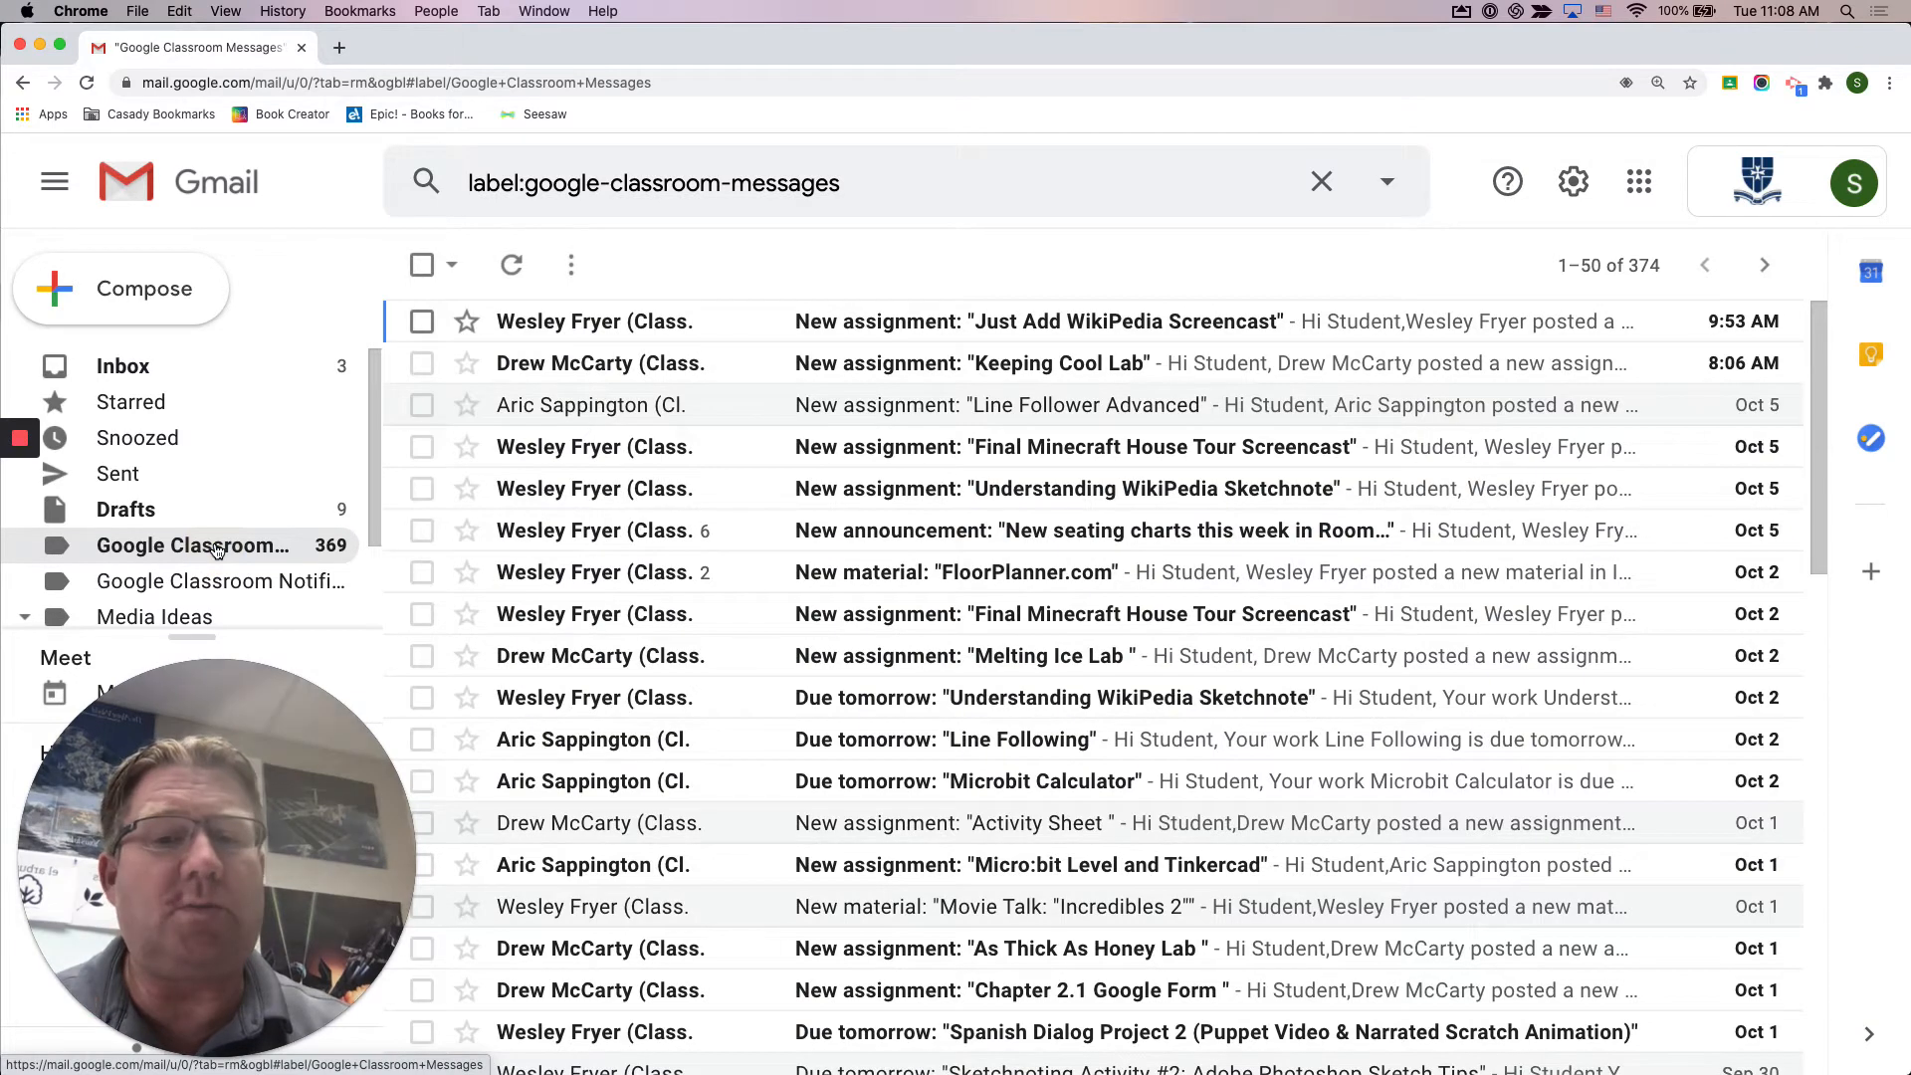
pyautogui.click(627, 406)
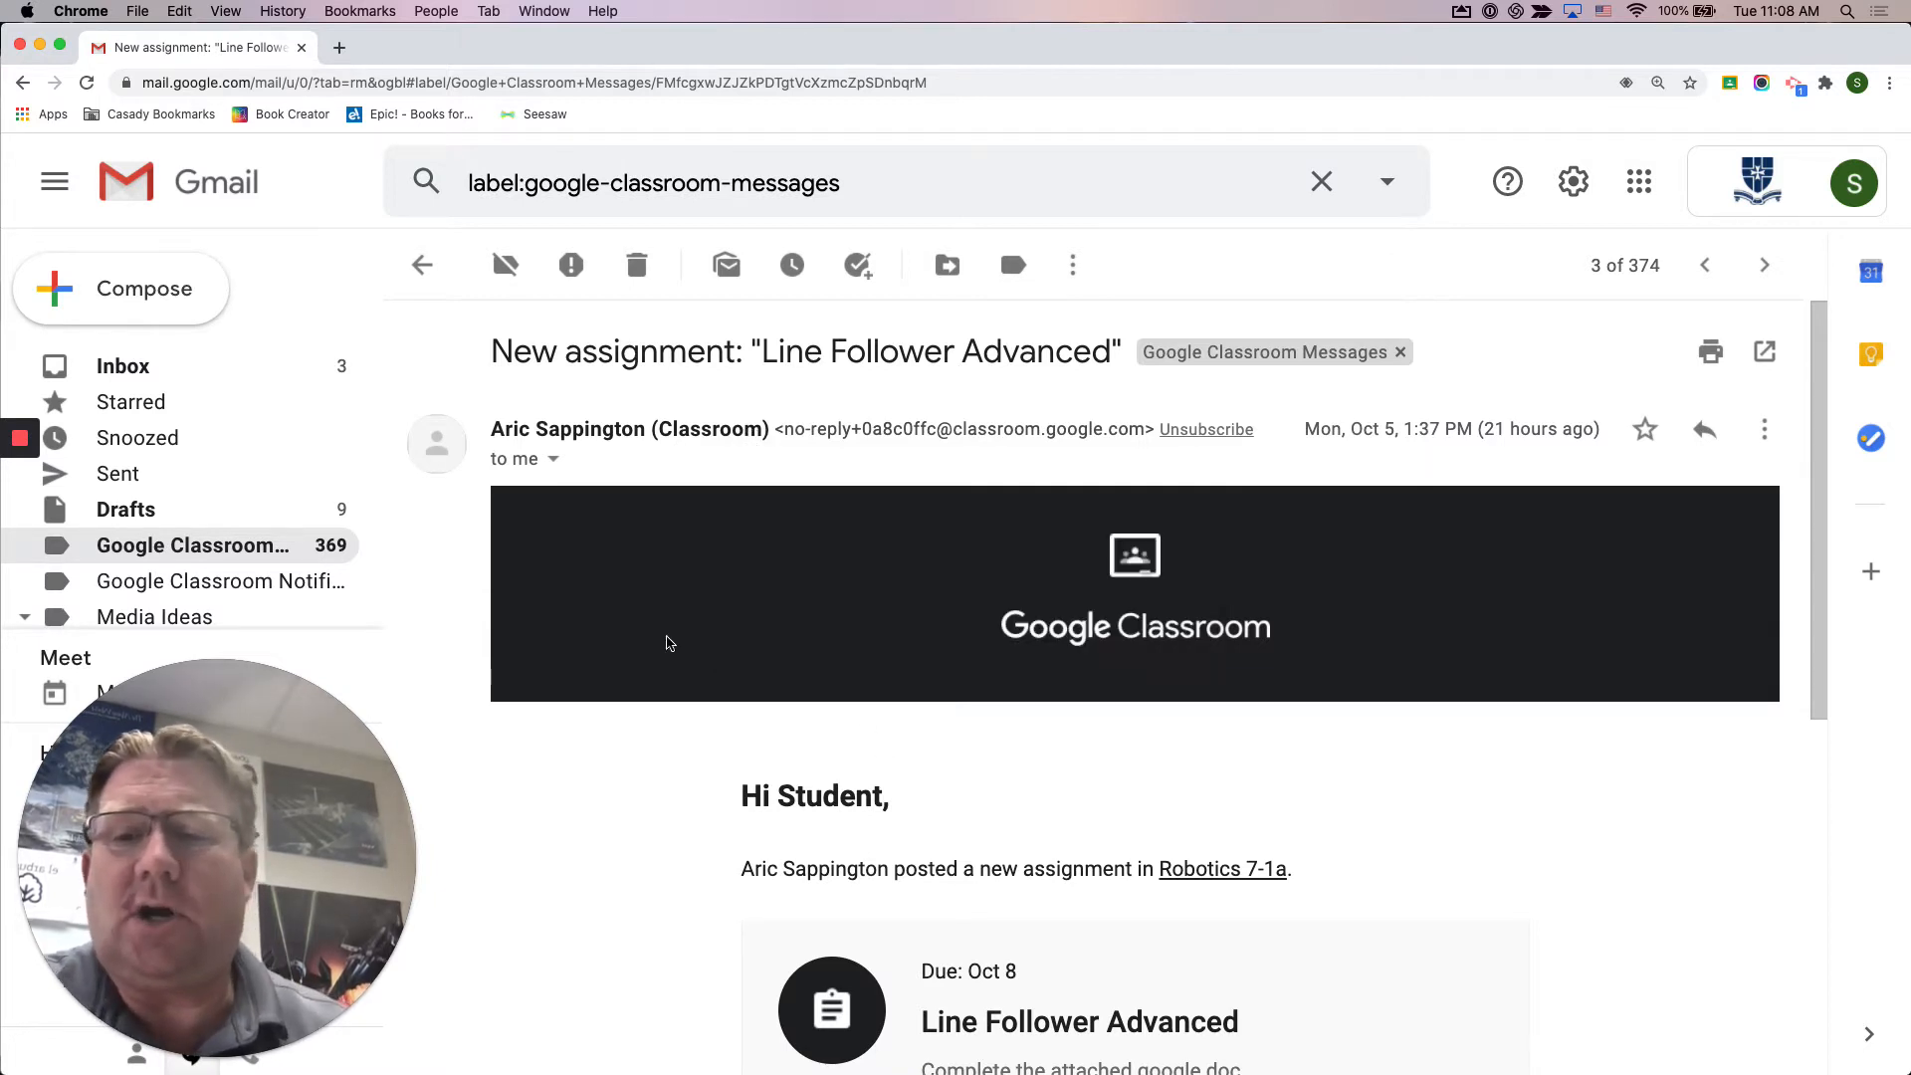
pyautogui.click(200, 366)
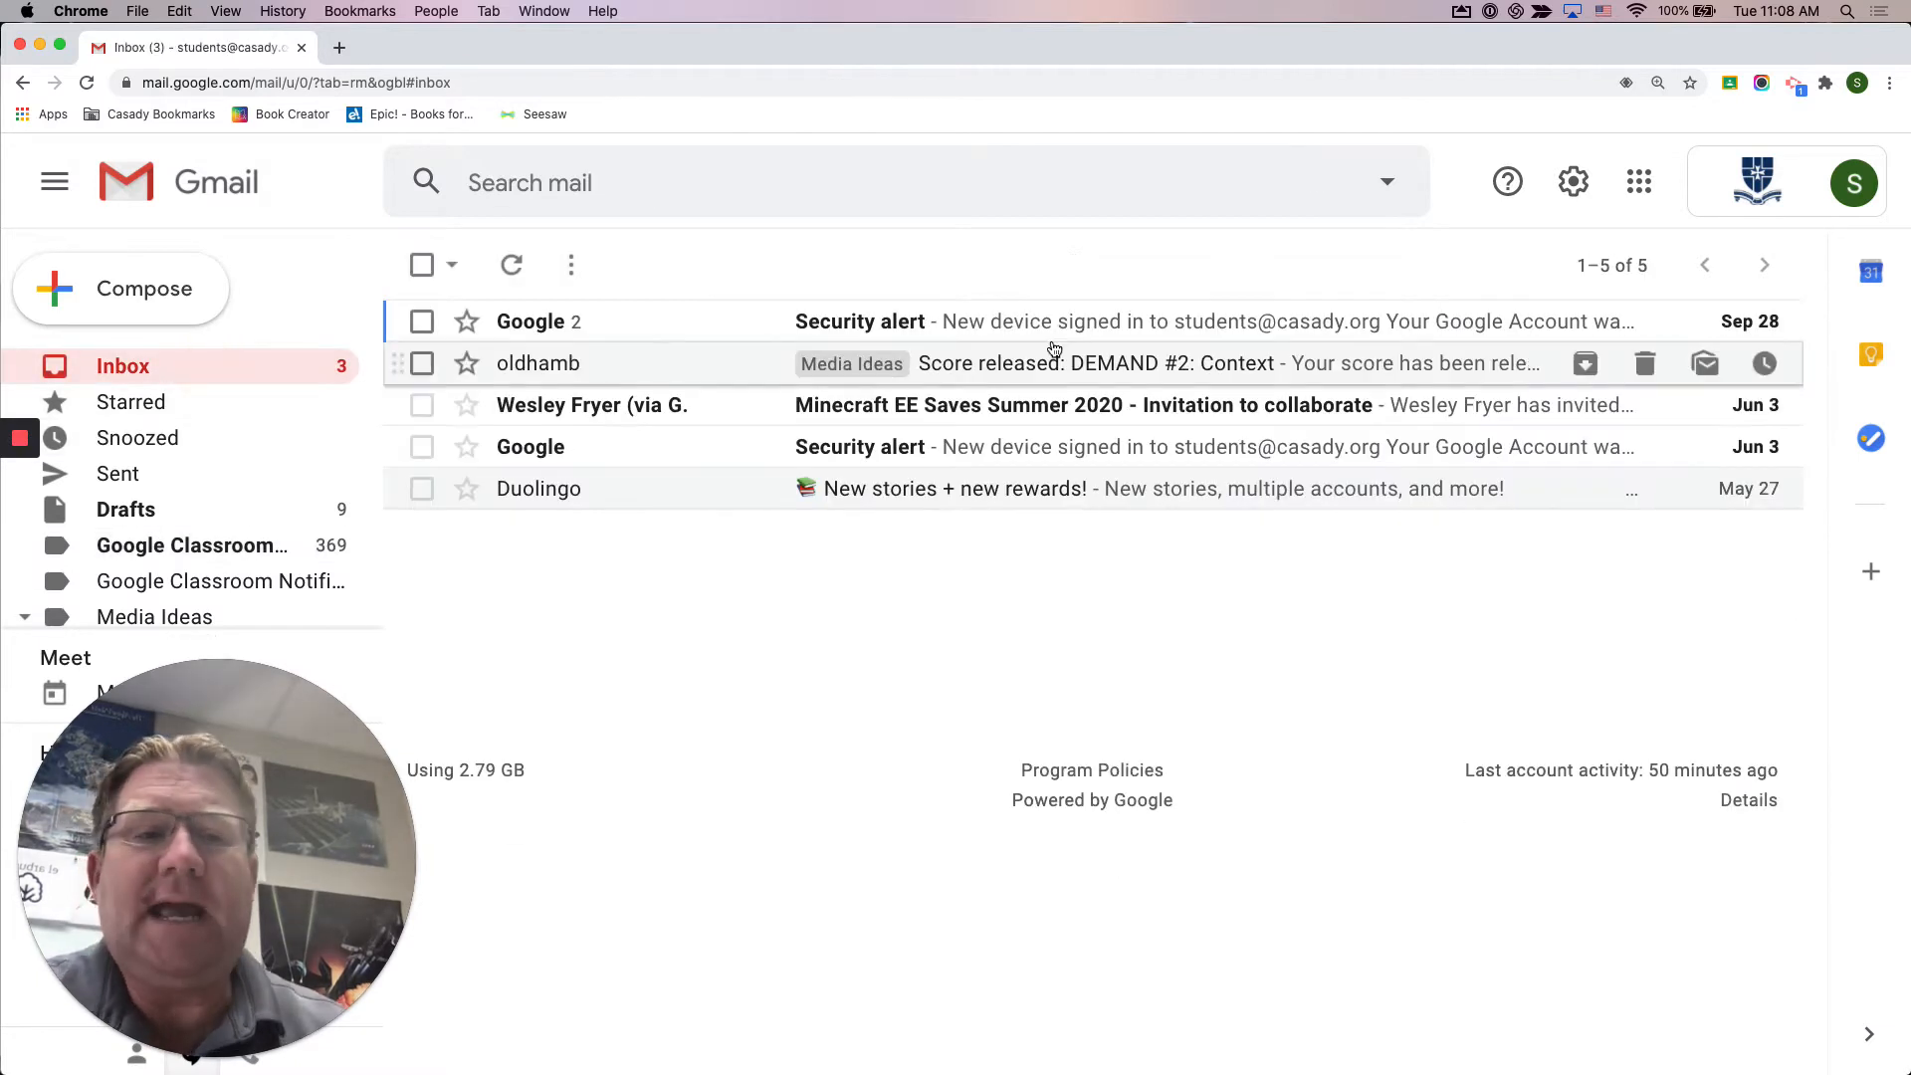
# Copy the From criterion "(Classroom)" from the existing mail filter, review its actions, and leave it without updating
pyautogui.click(1573, 185)
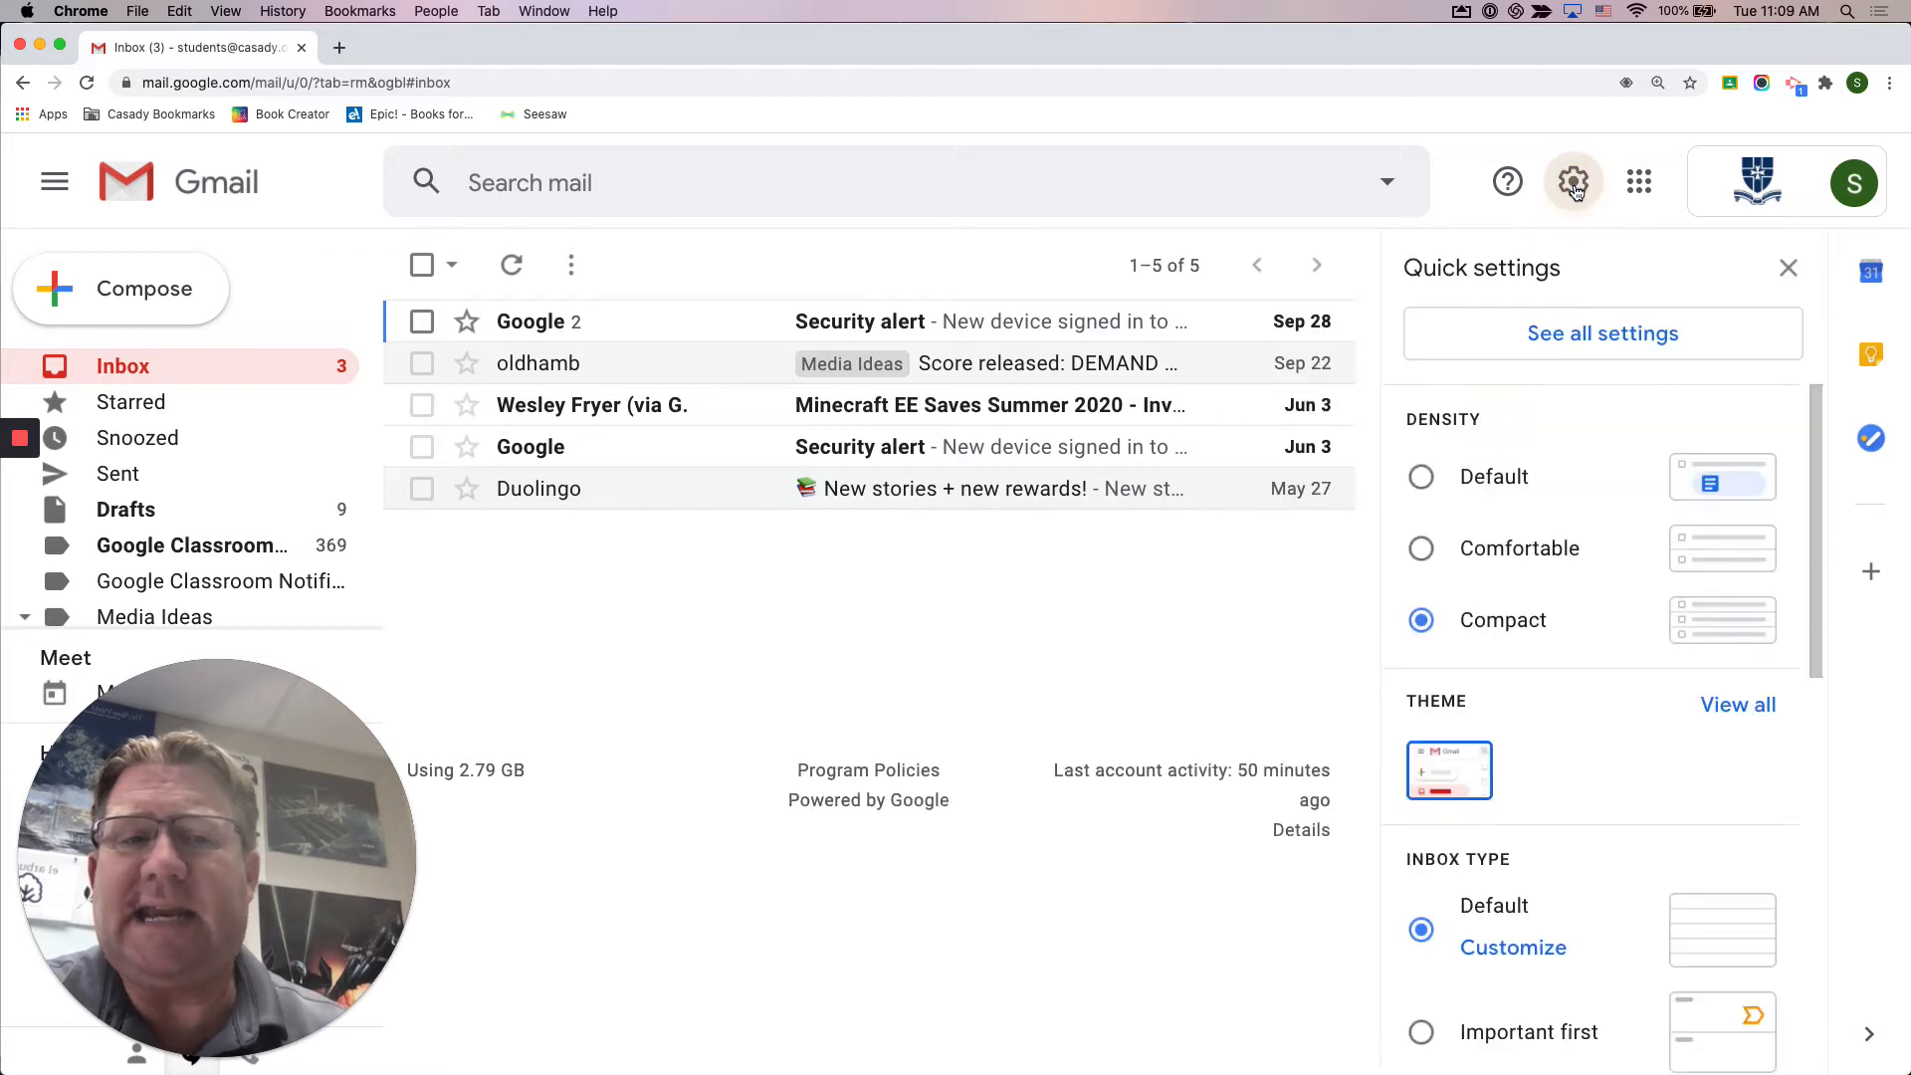
pyautogui.click(1561, 337)
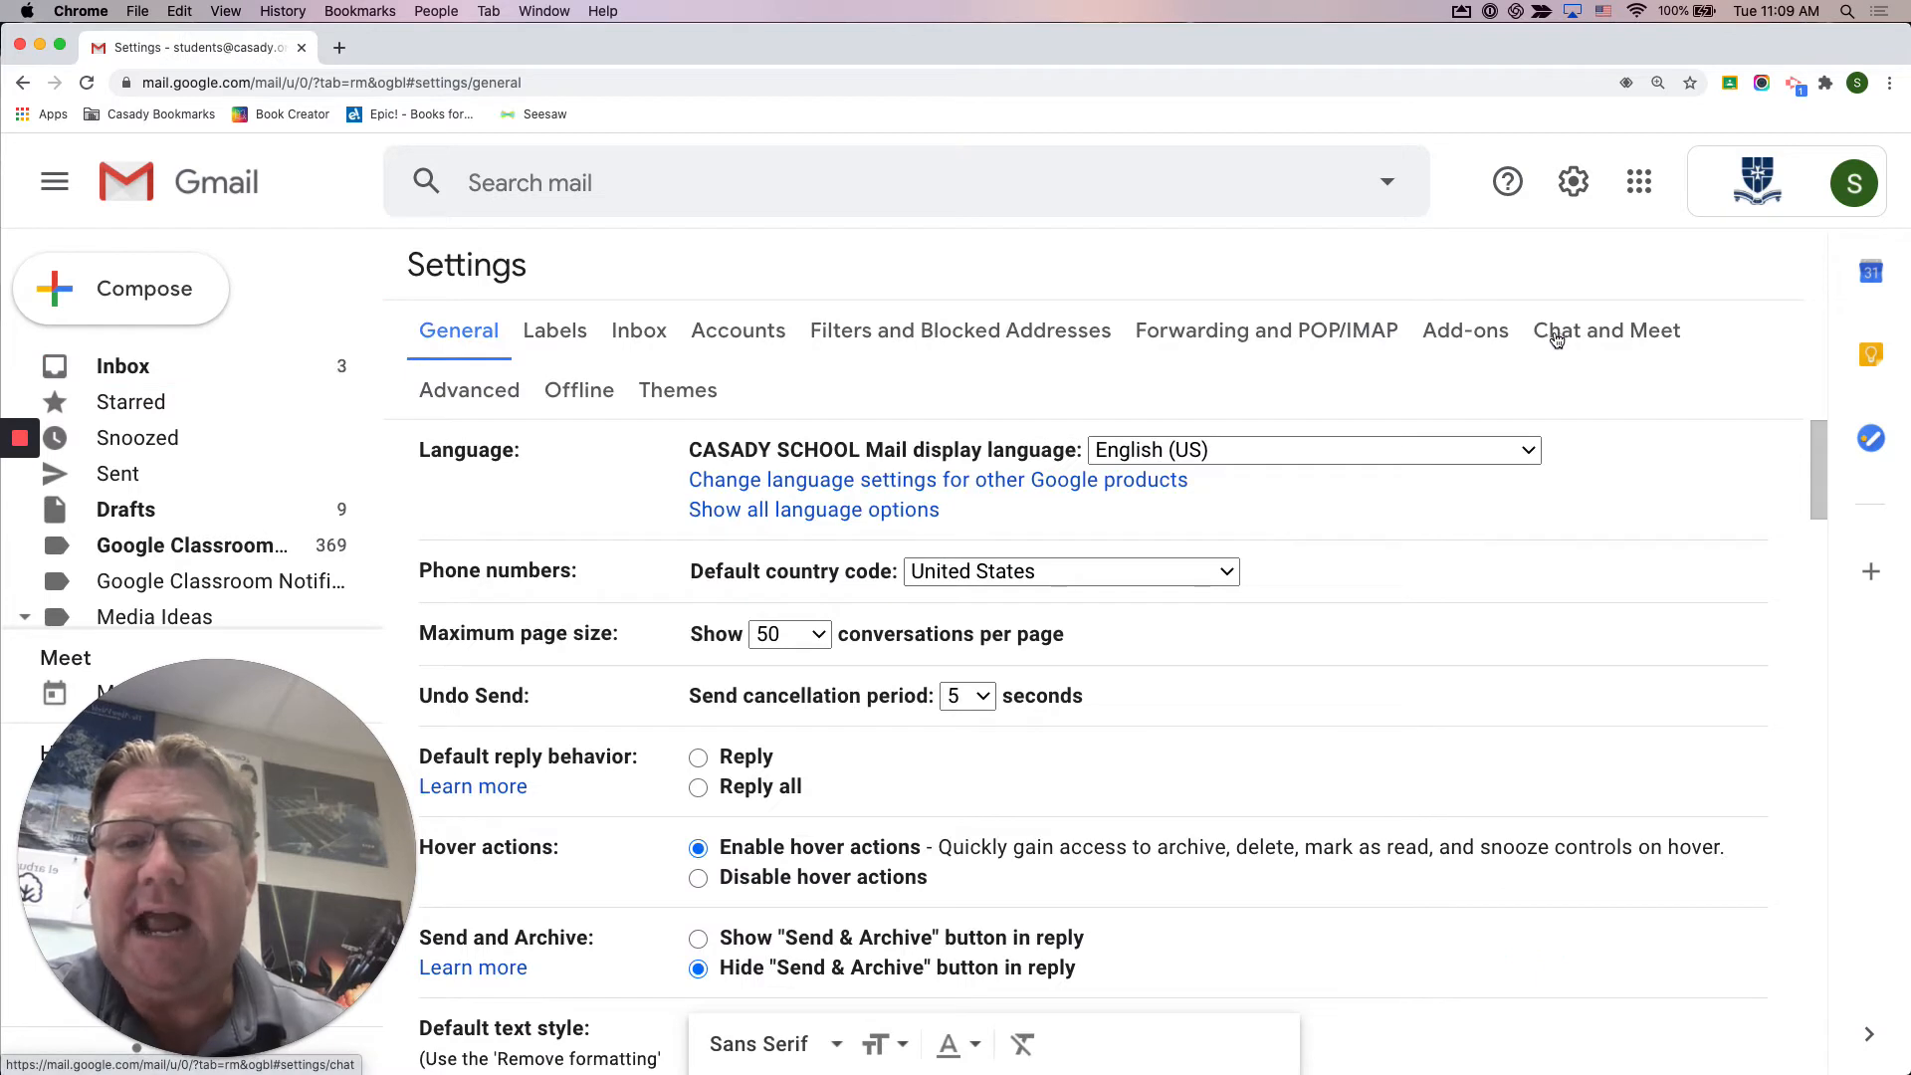
pyautogui.click(898, 330)
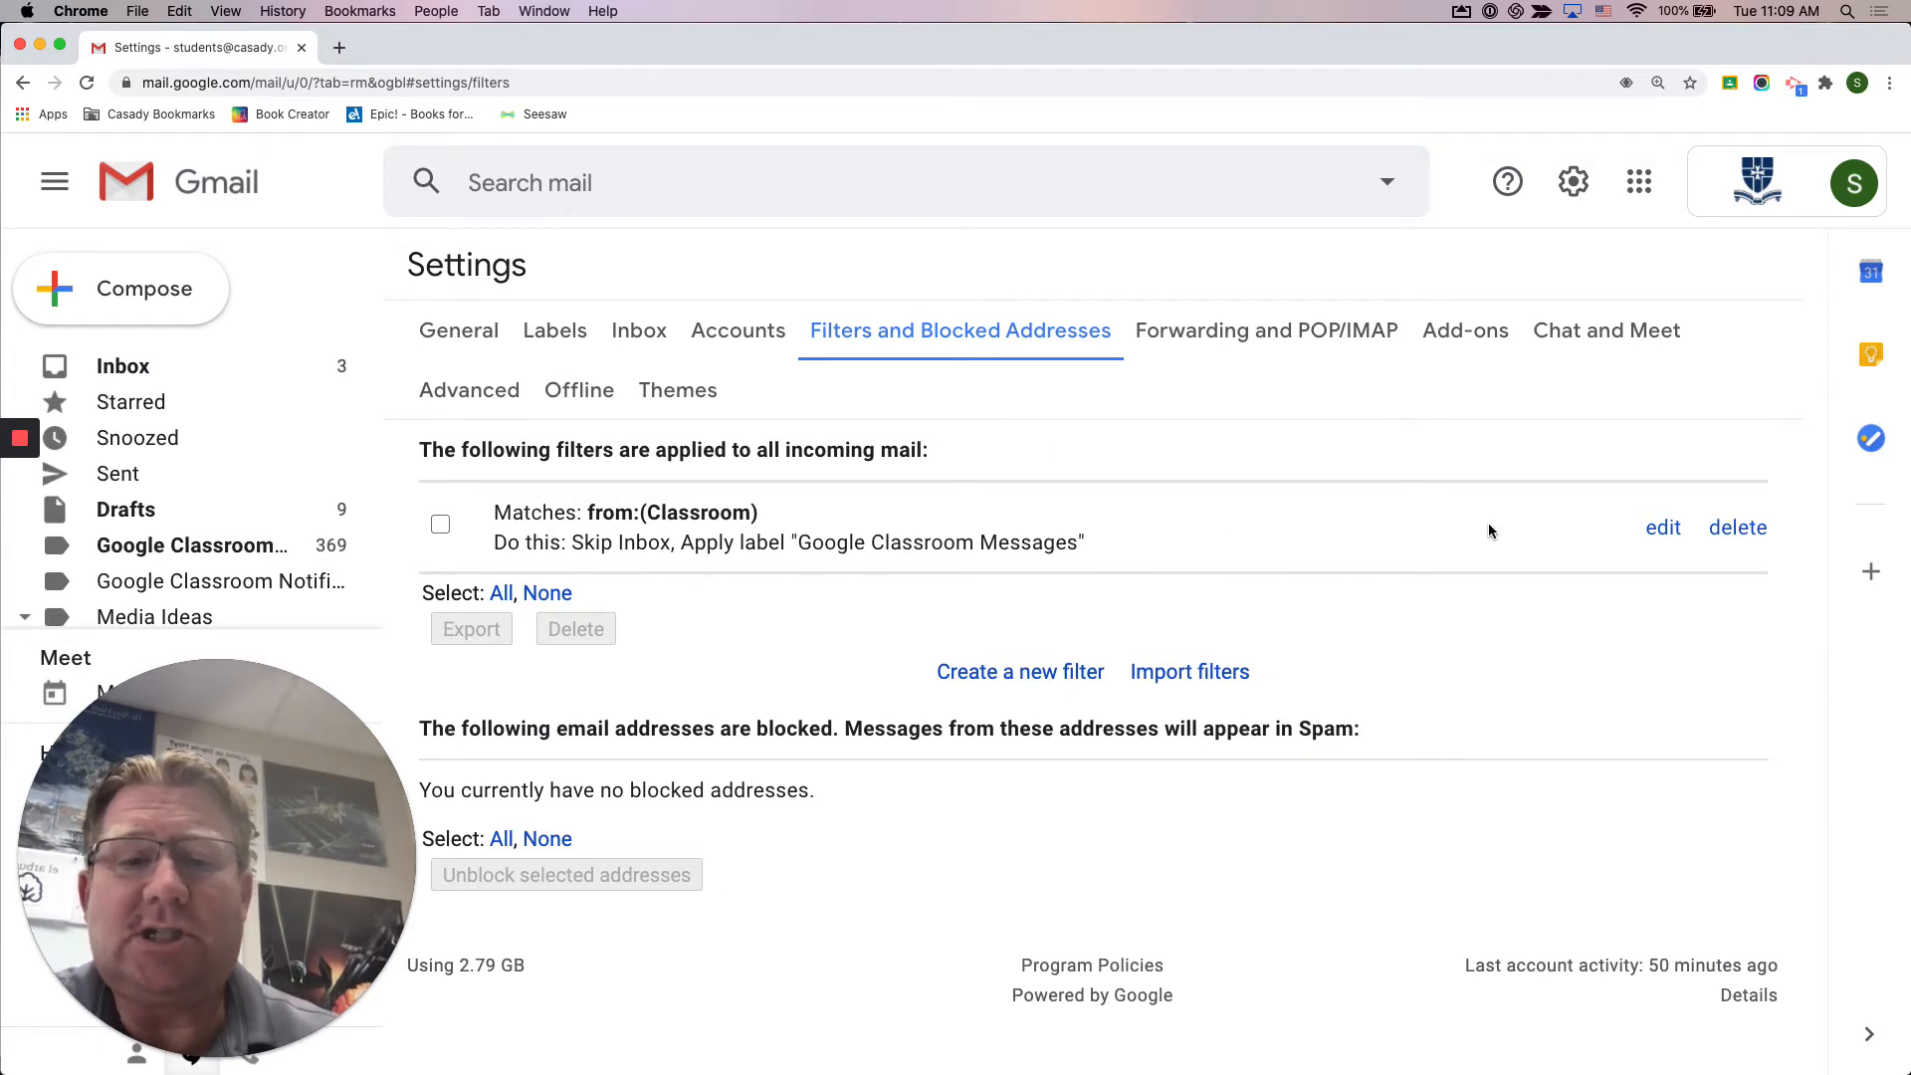
pyautogui.click(1661, 527)
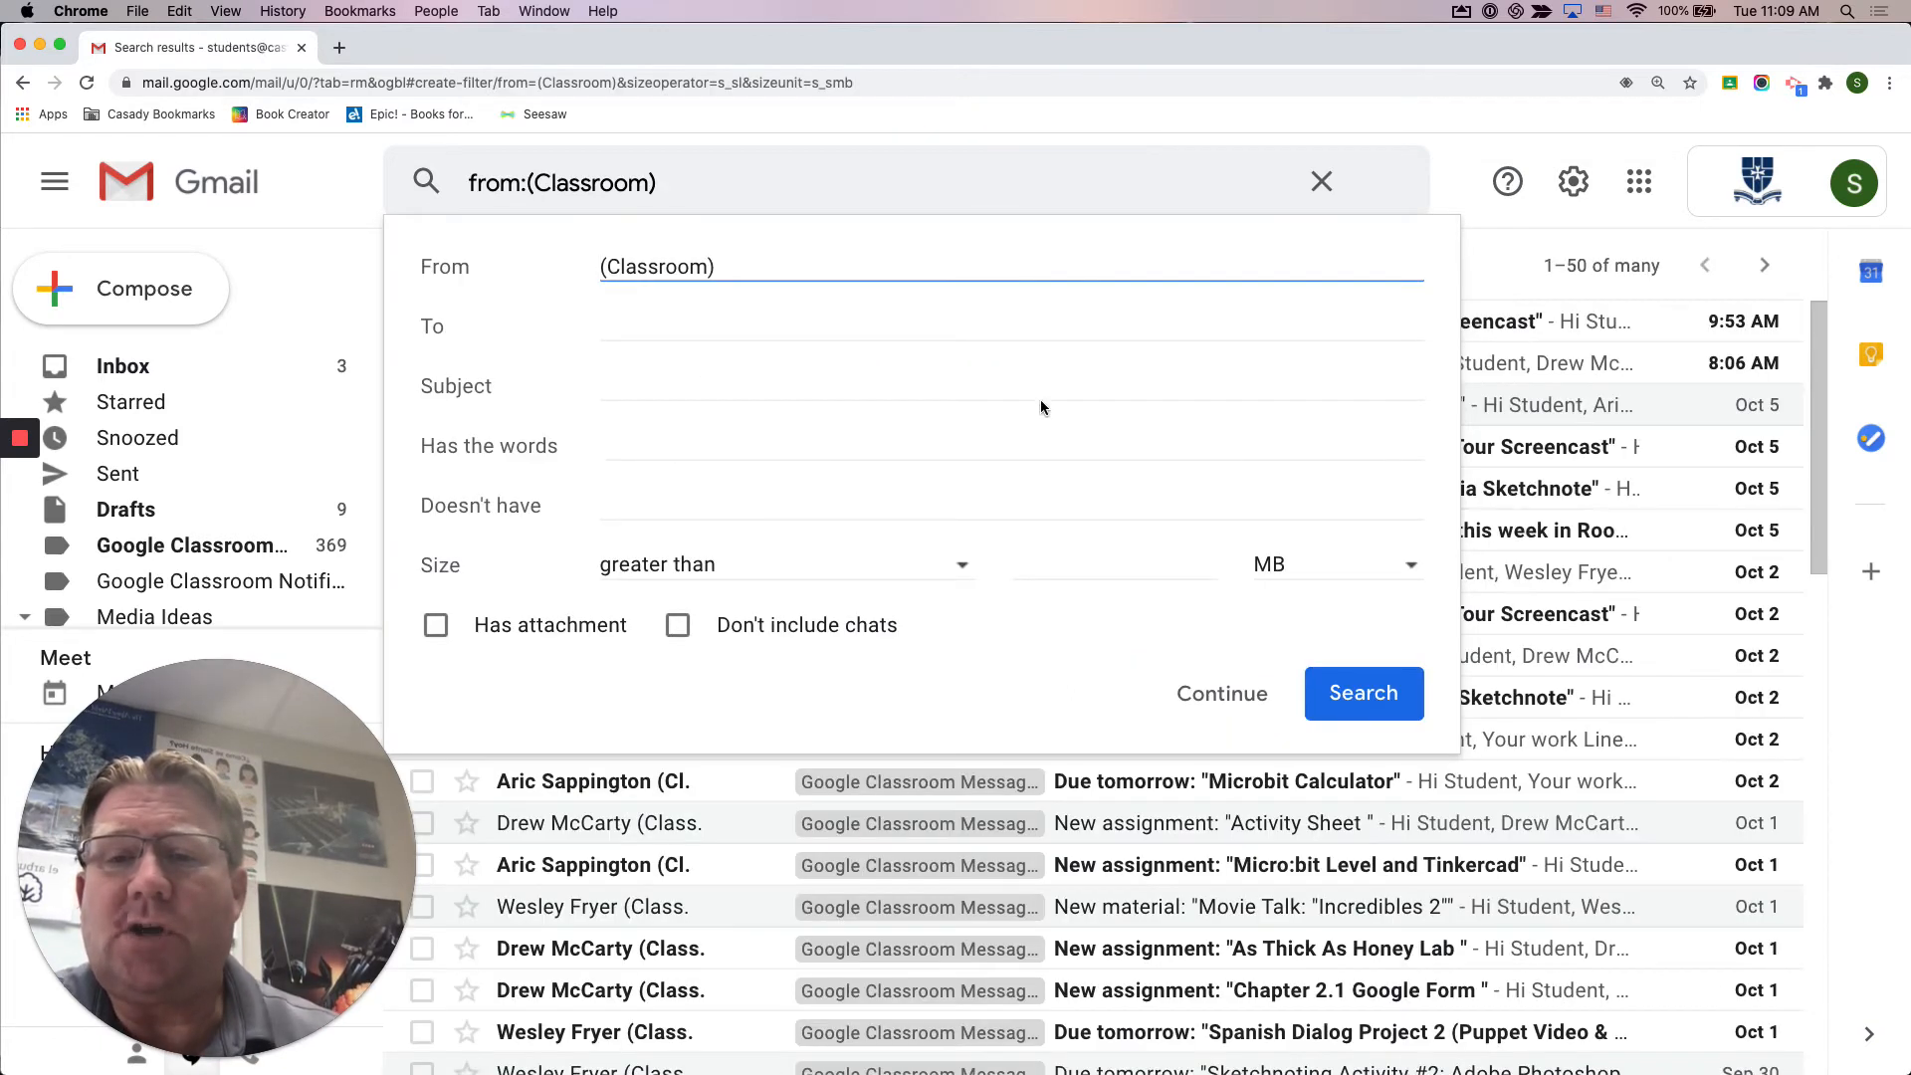
pyautogui.moveTo(749, 269); pyautogui.dragTo(579, 260)
pyautogui.press('super+c')
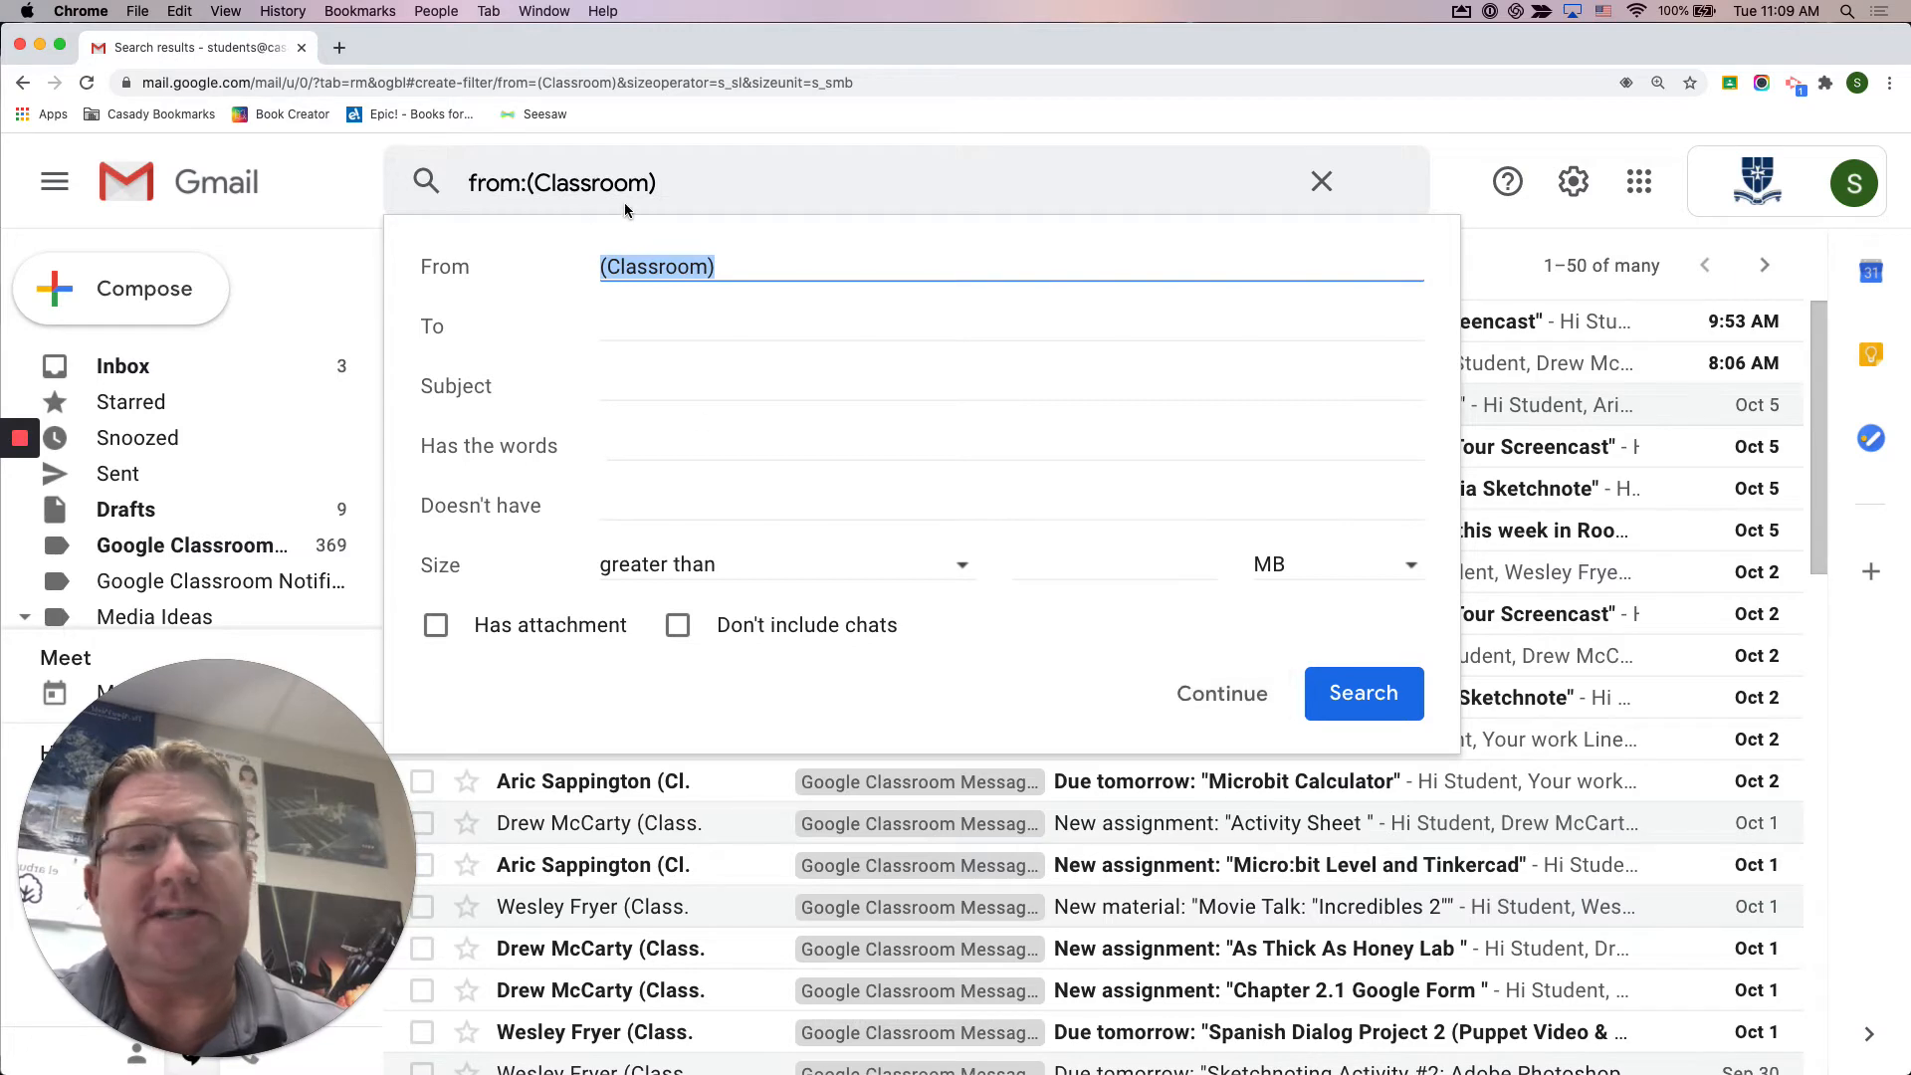
pyautogui.click(1222, 702)
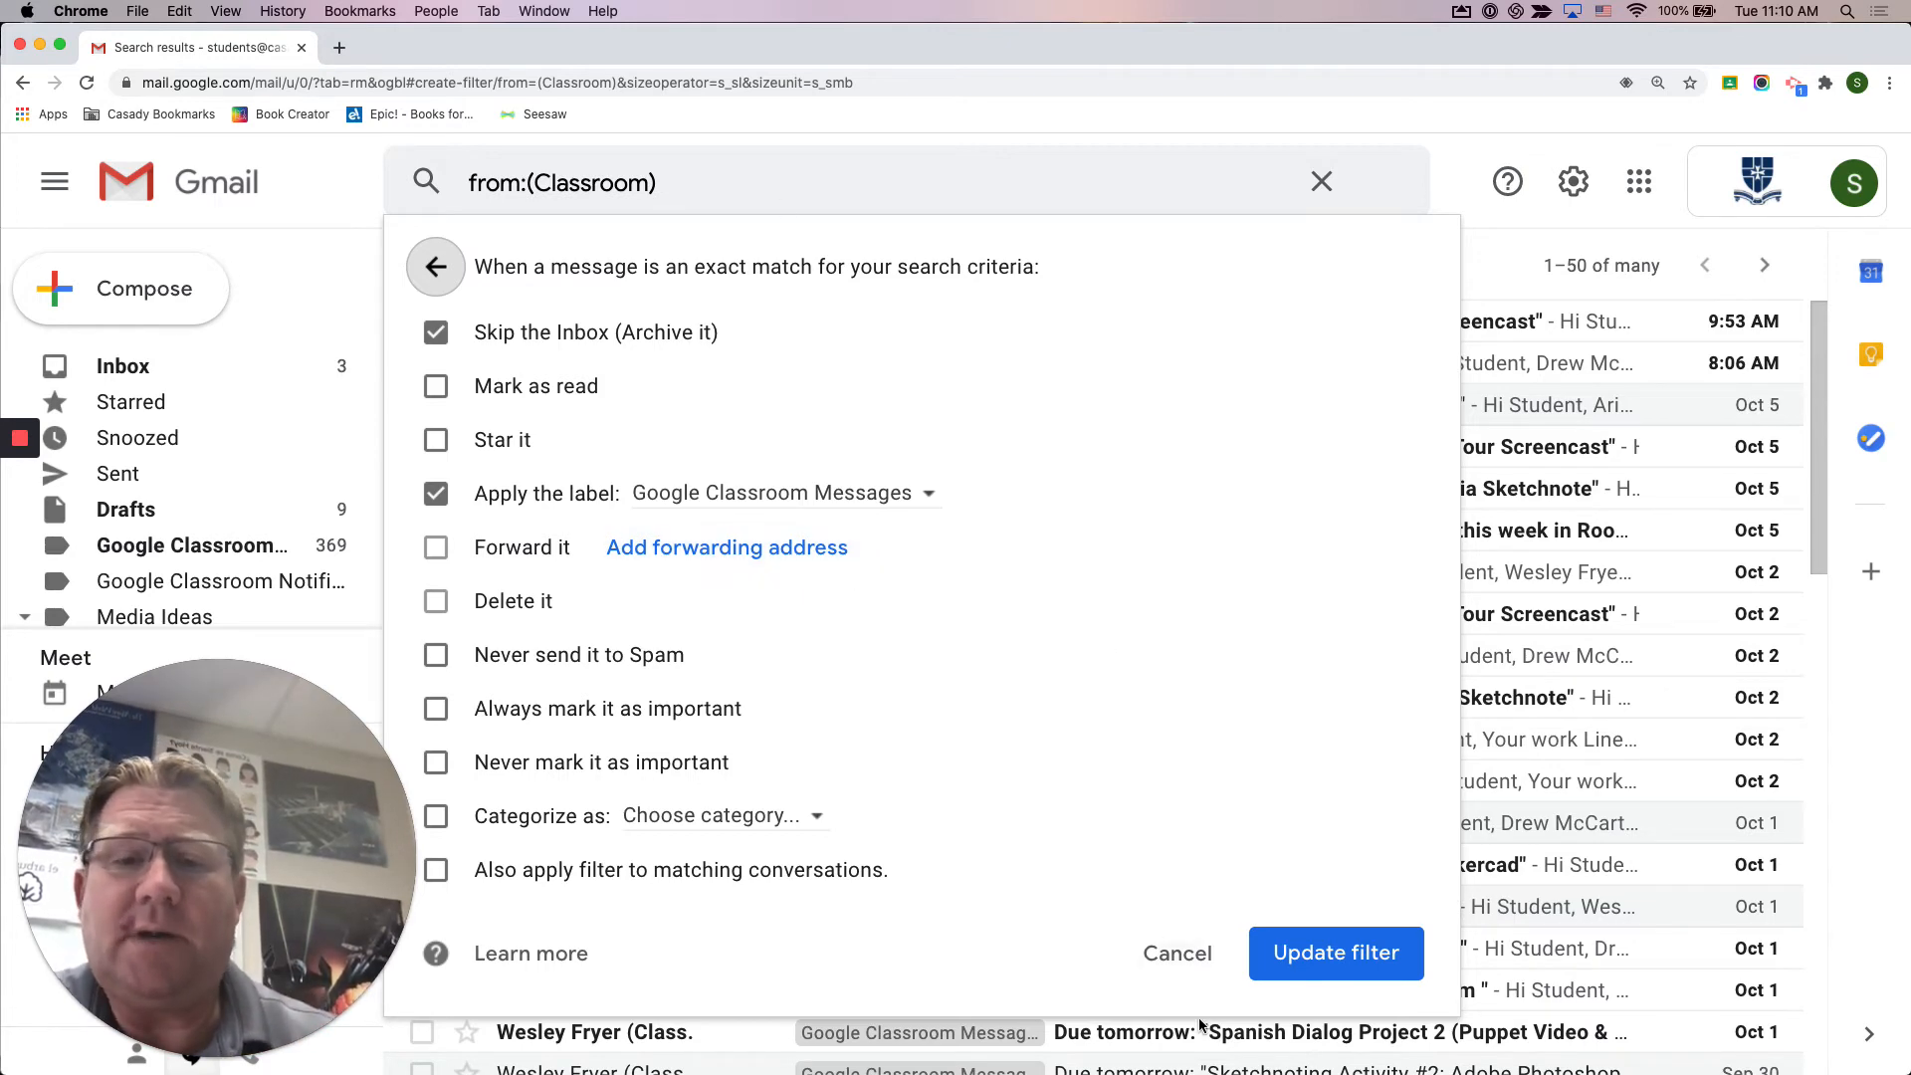
pyautogui.click(1175, 976)
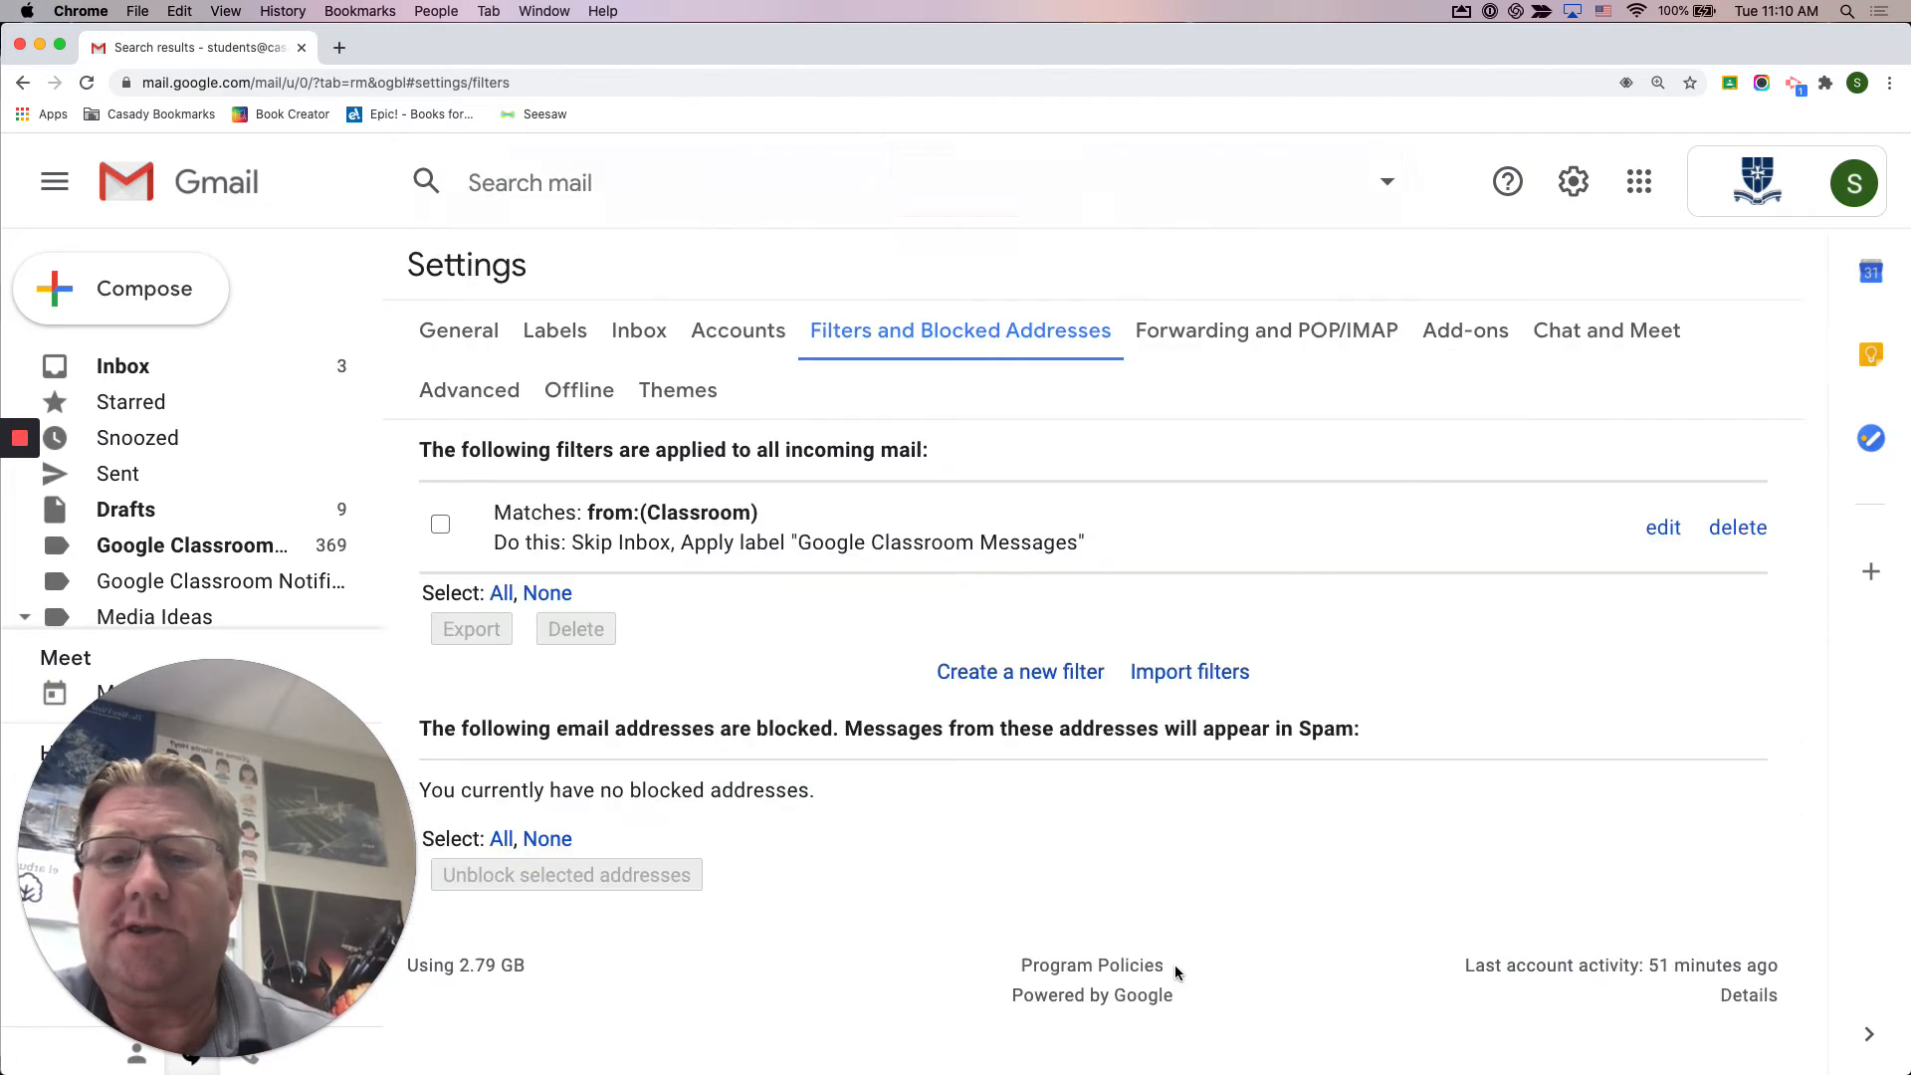
# Delete the existing from:(Classroom) filter and return to the inbox
pyautogui.click(1747, 530)
pyautogui.click(1264, 671)
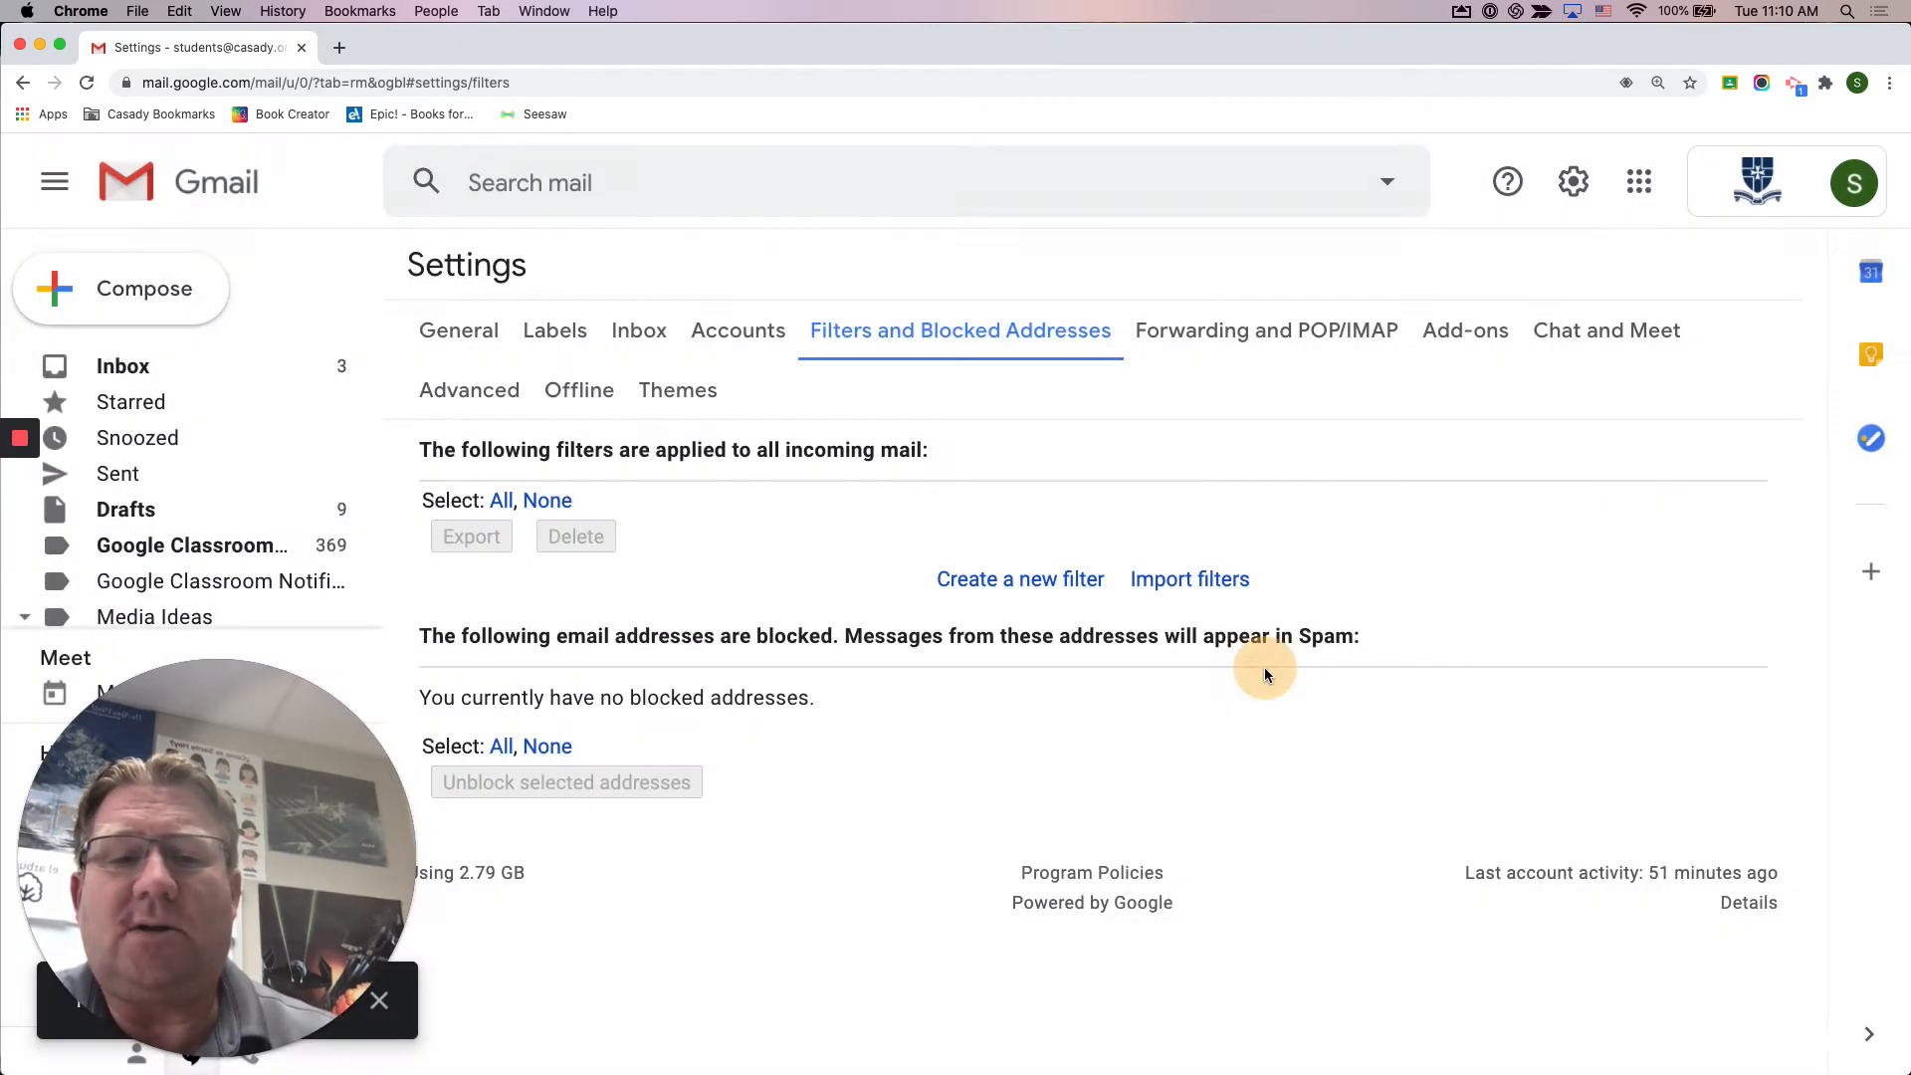
pyautogui.click(172, 374)
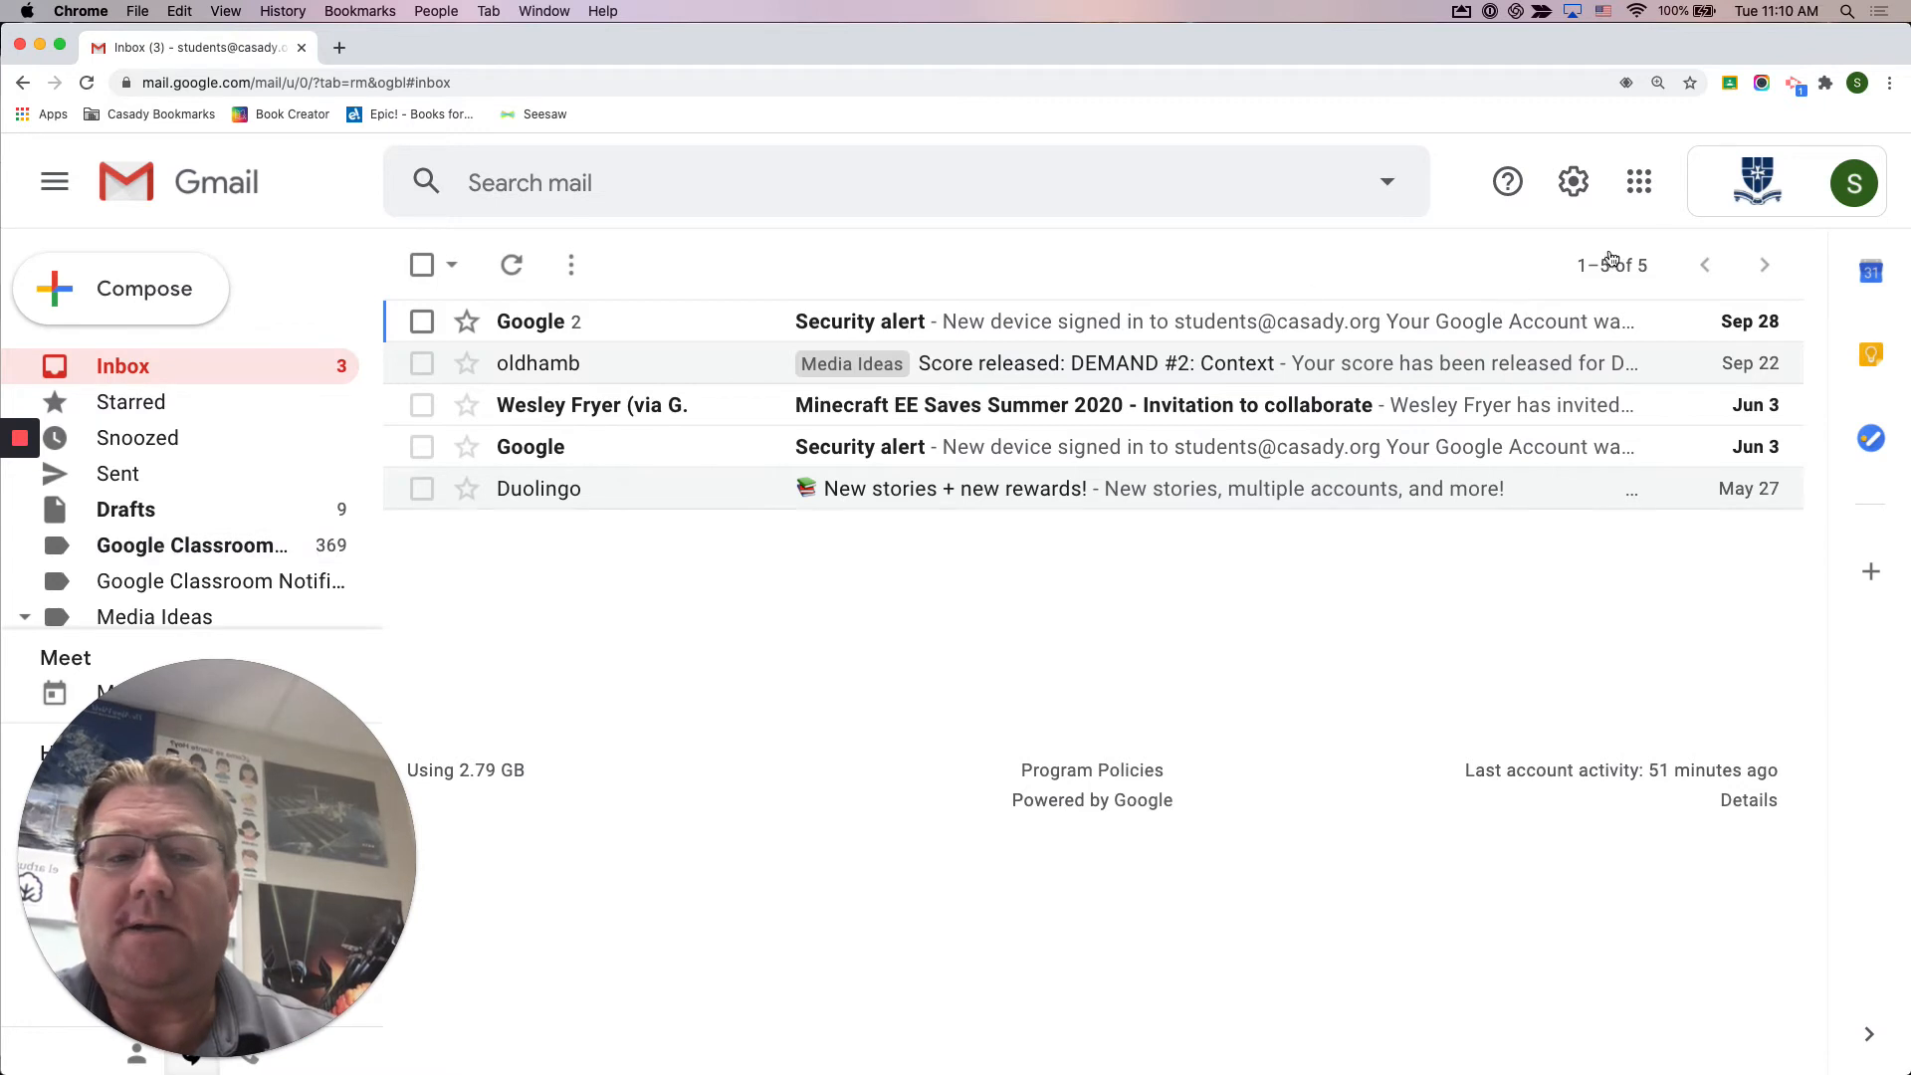
# Set up a new mail filter for messages from "(Classroom)" that skips the inbox and archives them
pyautogui.click(1573, 184)
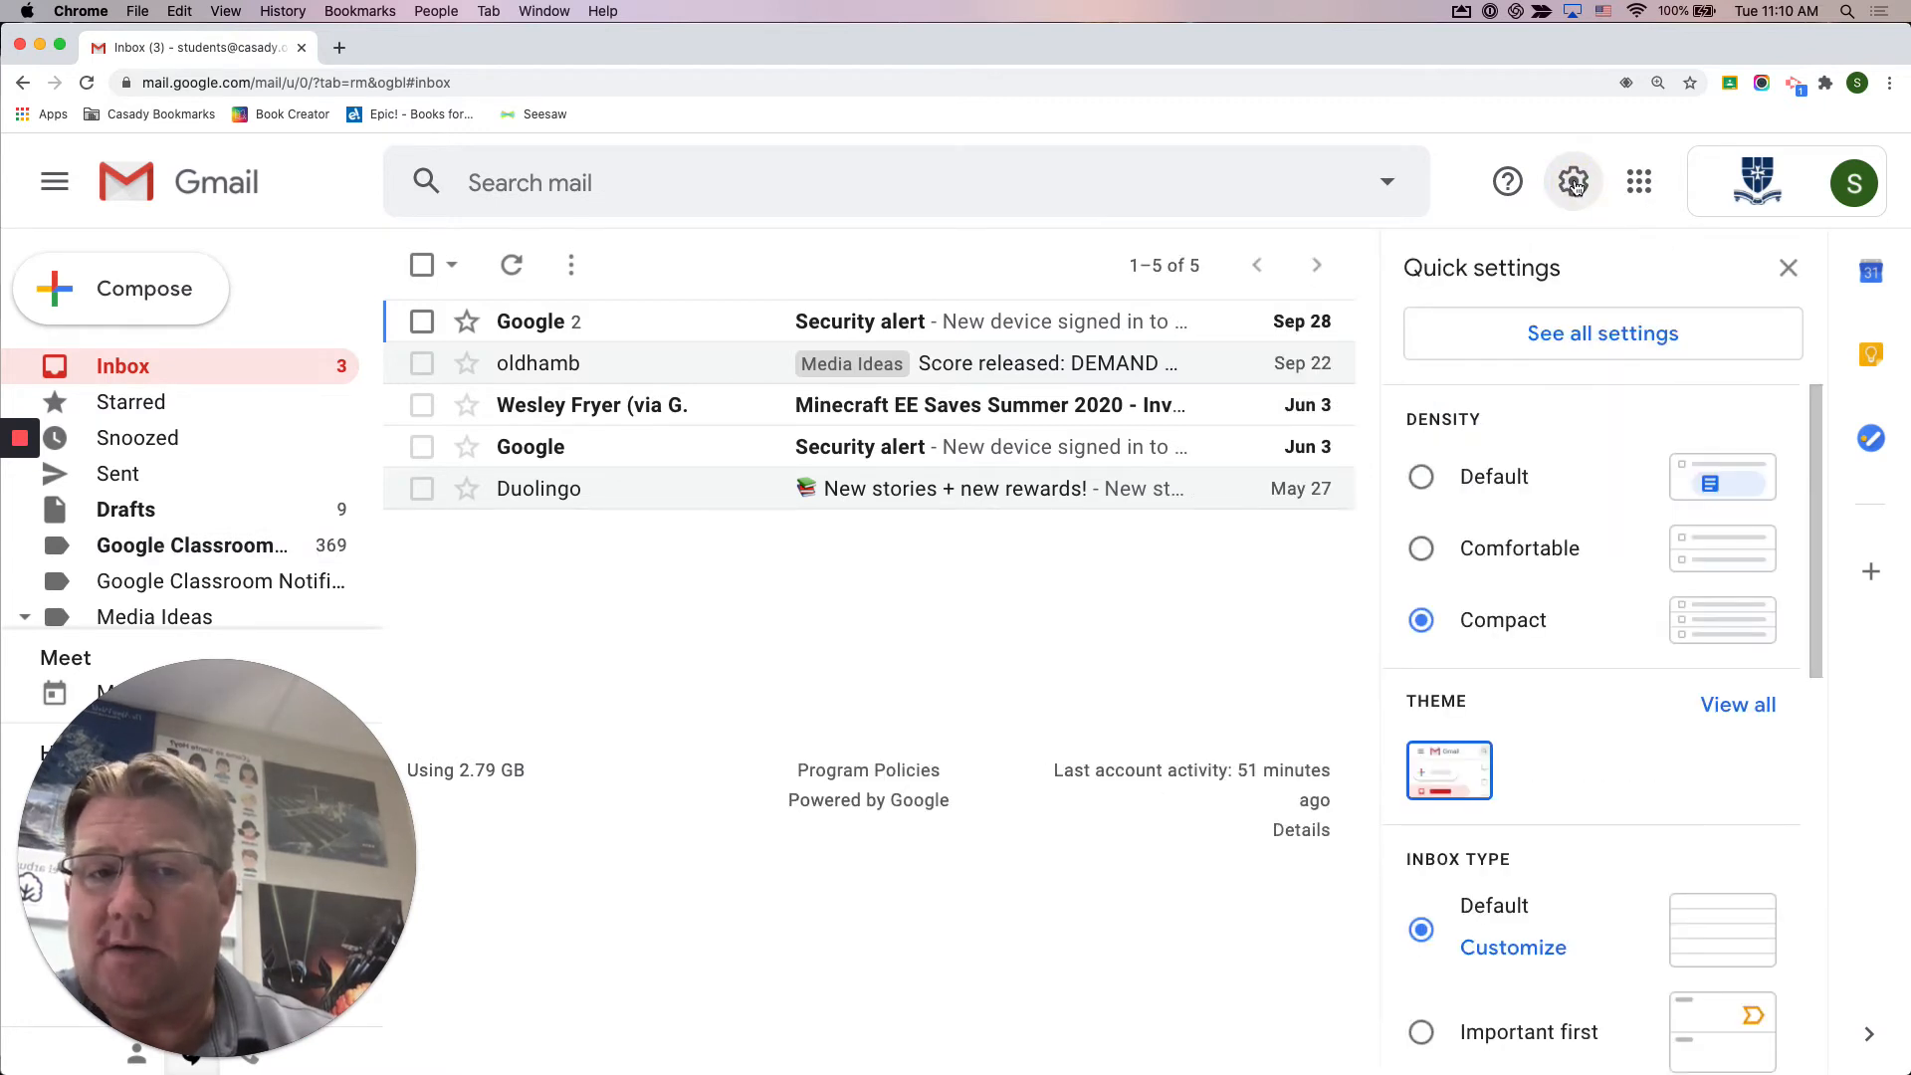
pyautogui.click(1569, 334)
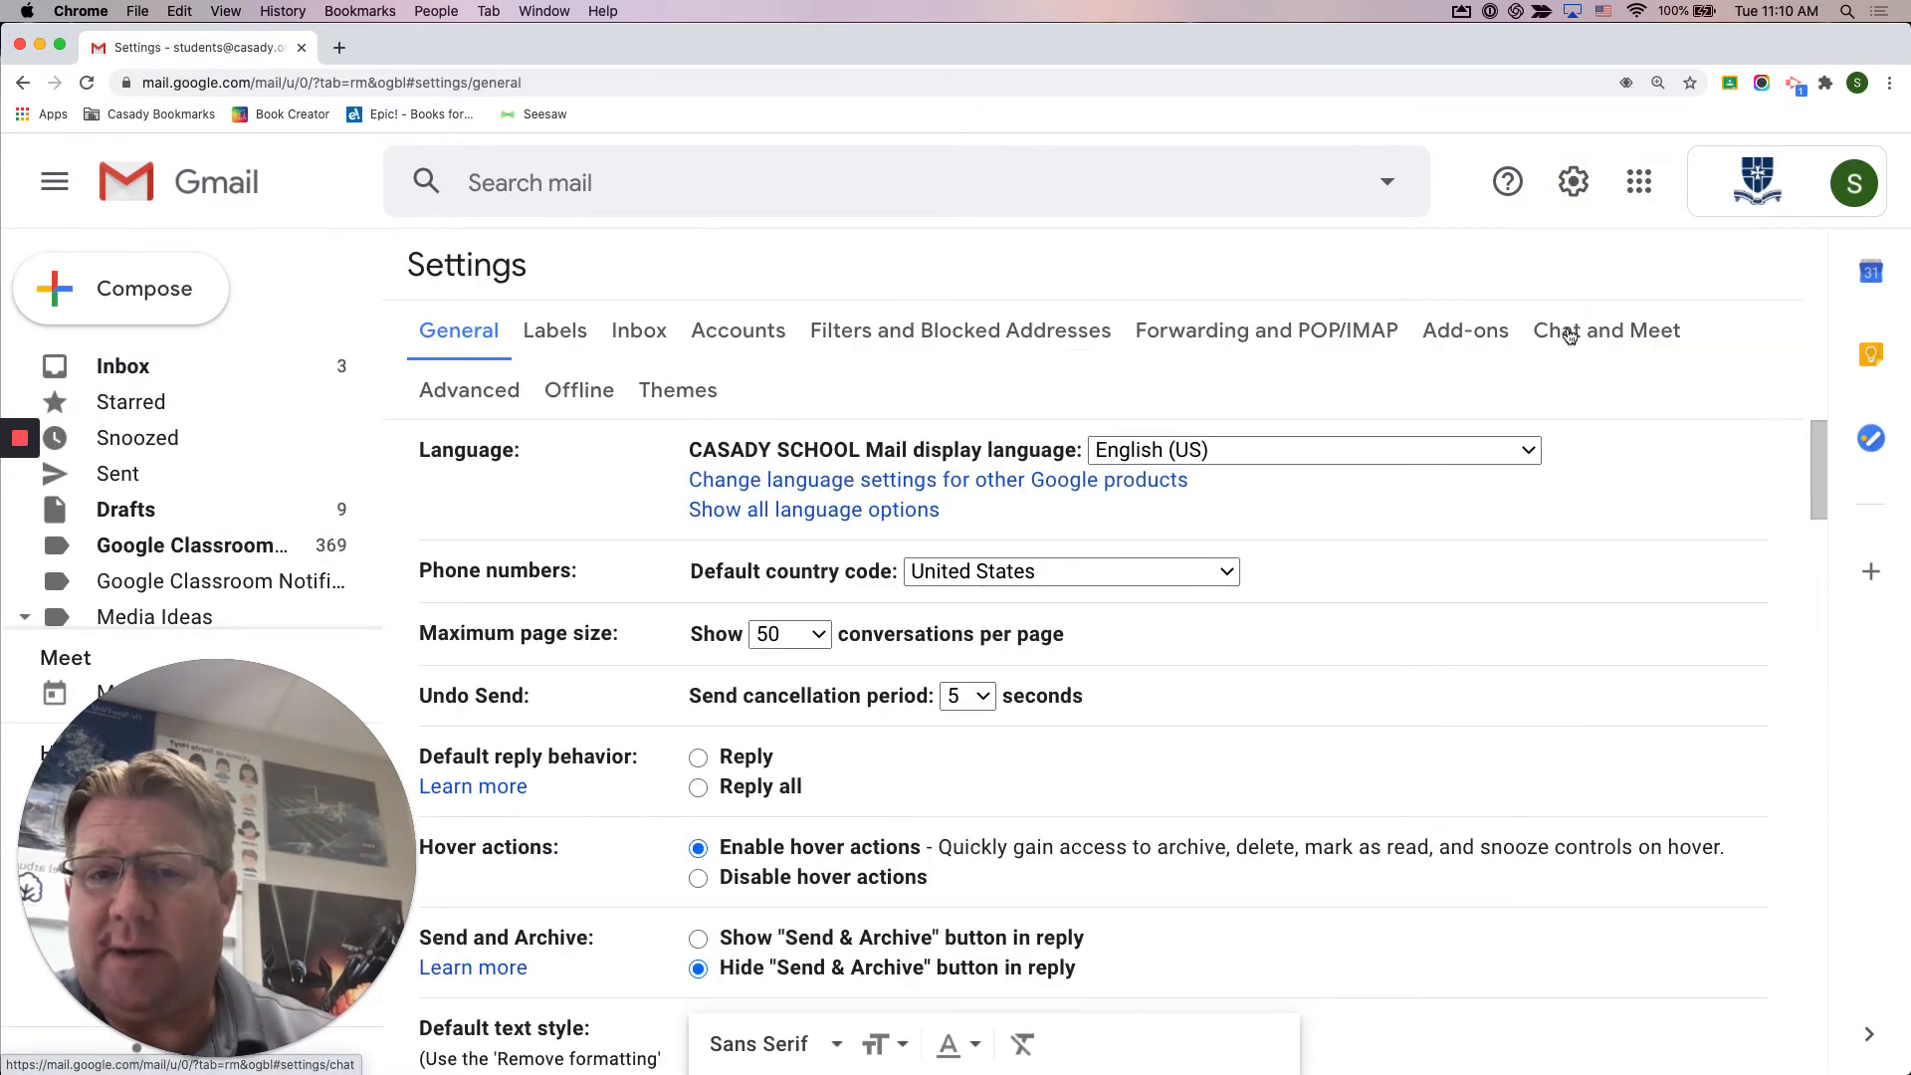
pyautogui.click(872, 335)
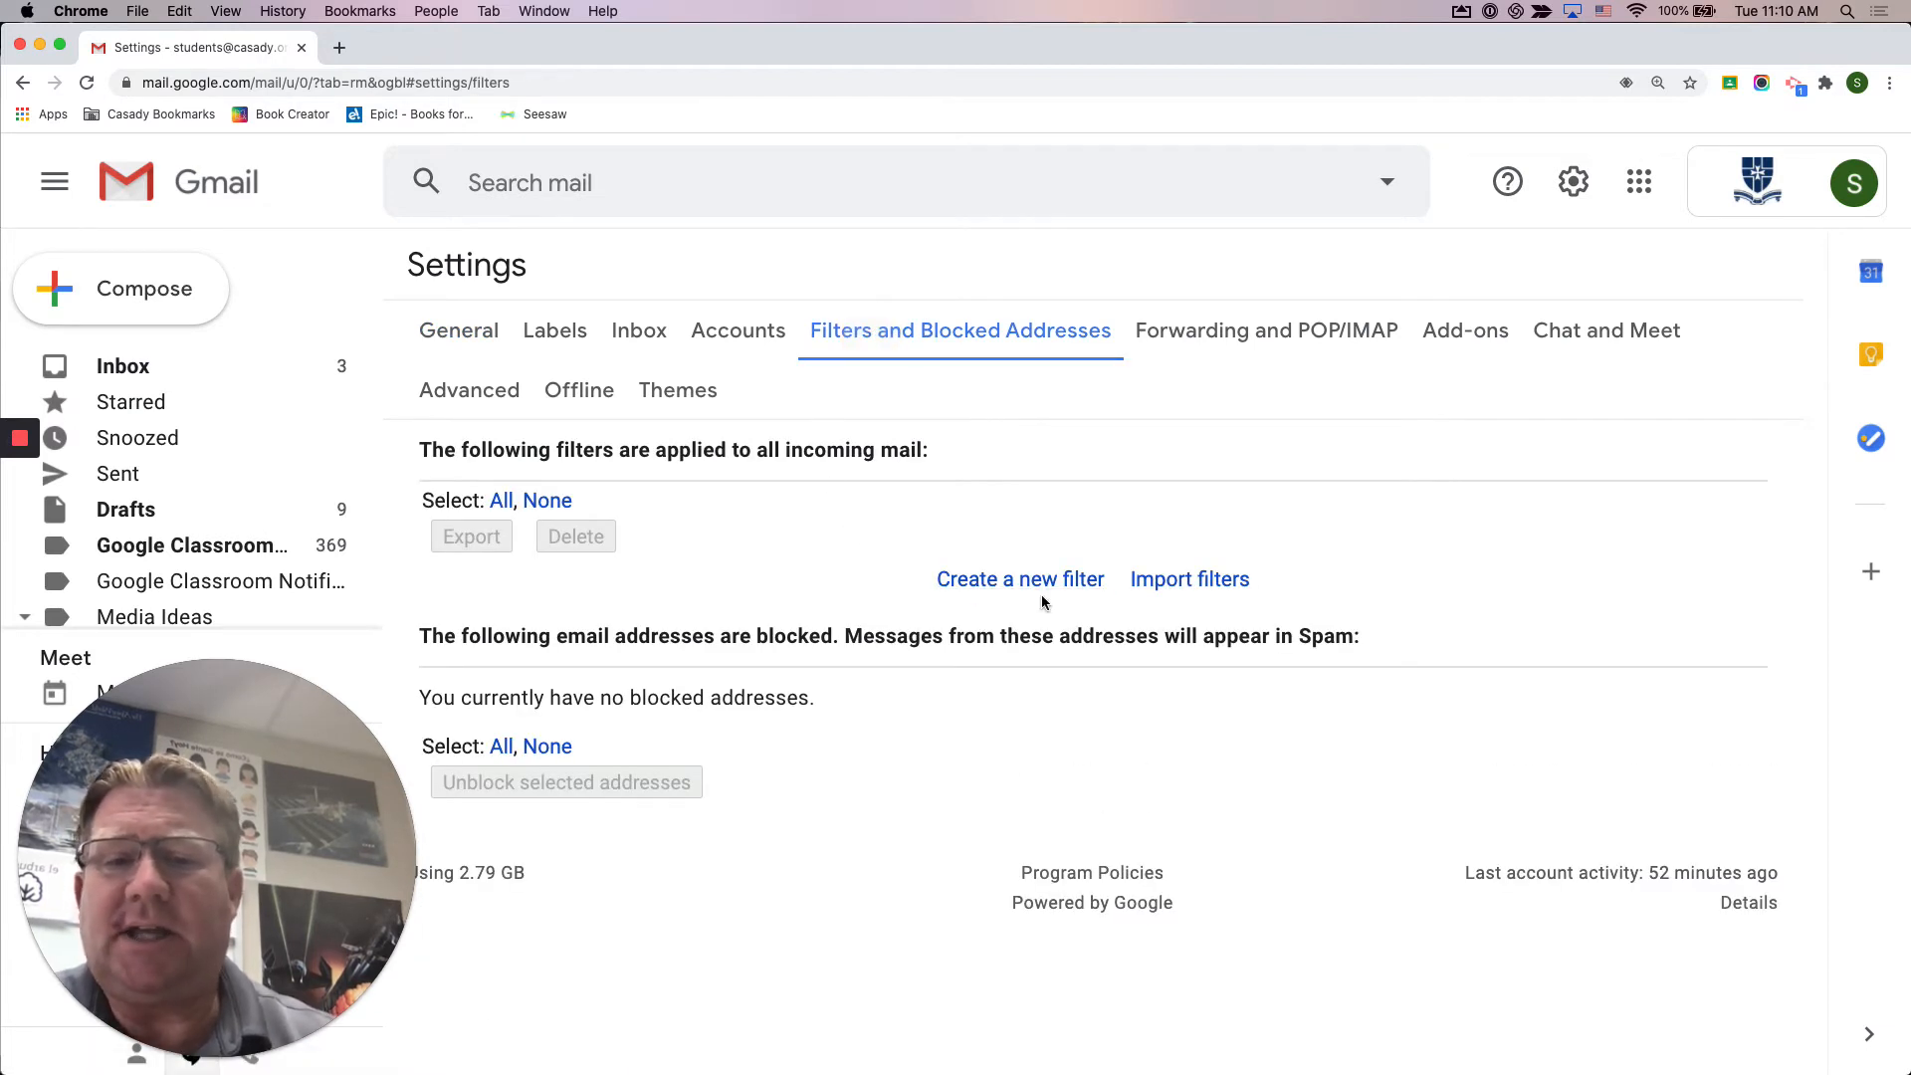
pyautogui.click(1014, 588)
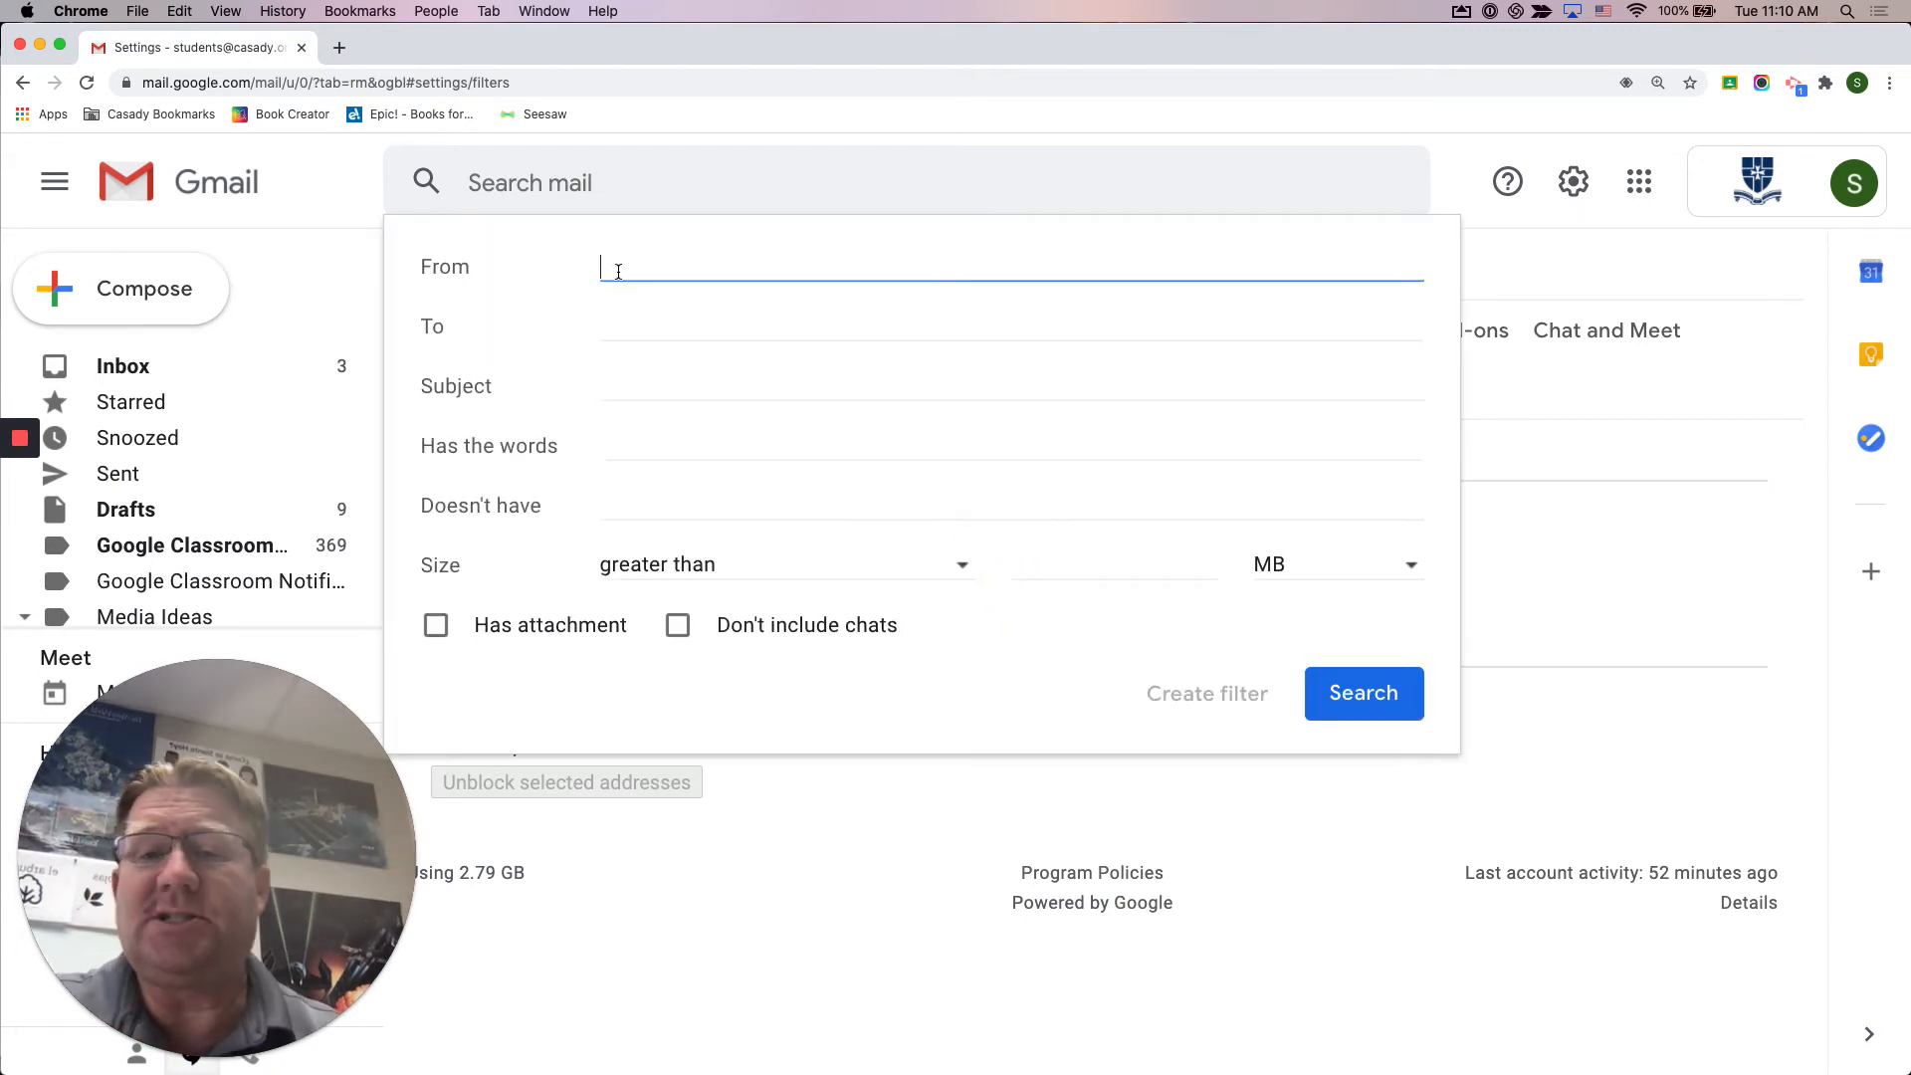
pyautogui.press('super+v')
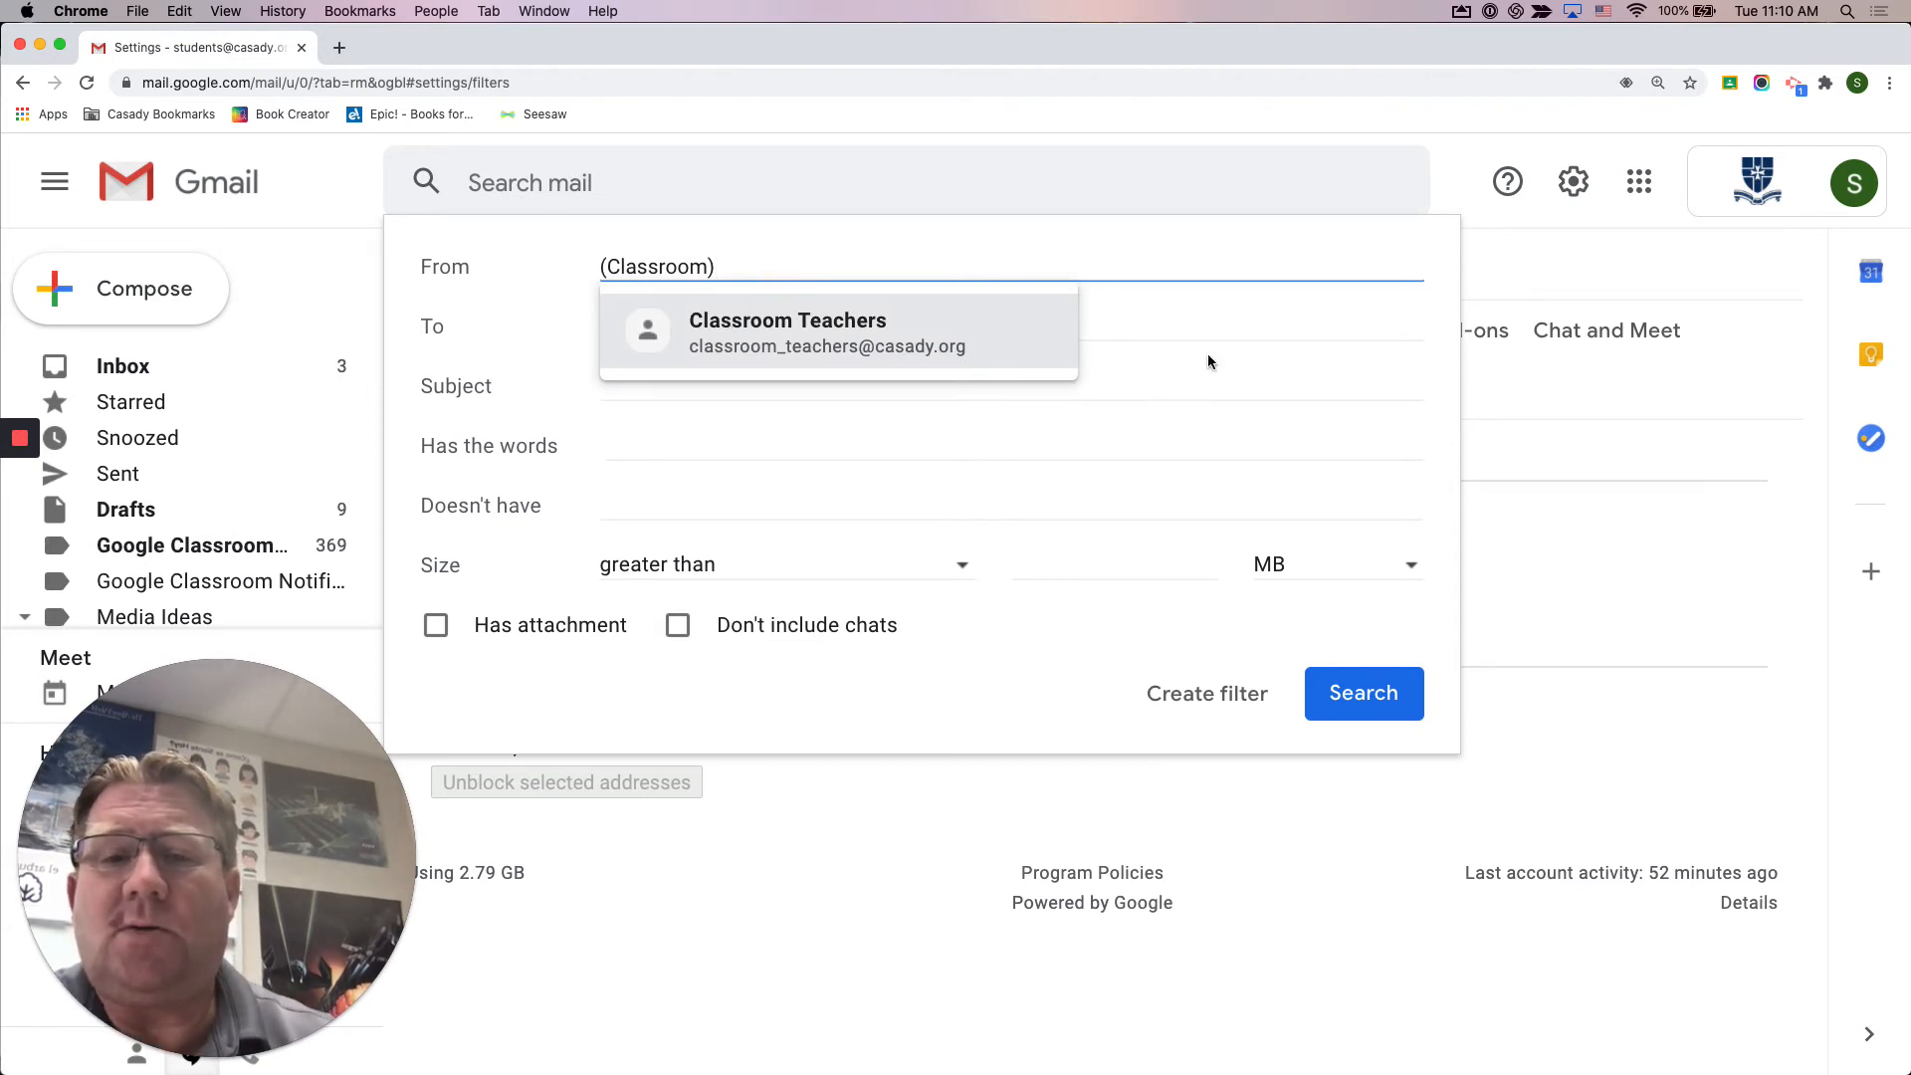
pyautogui.click(1155, 403)
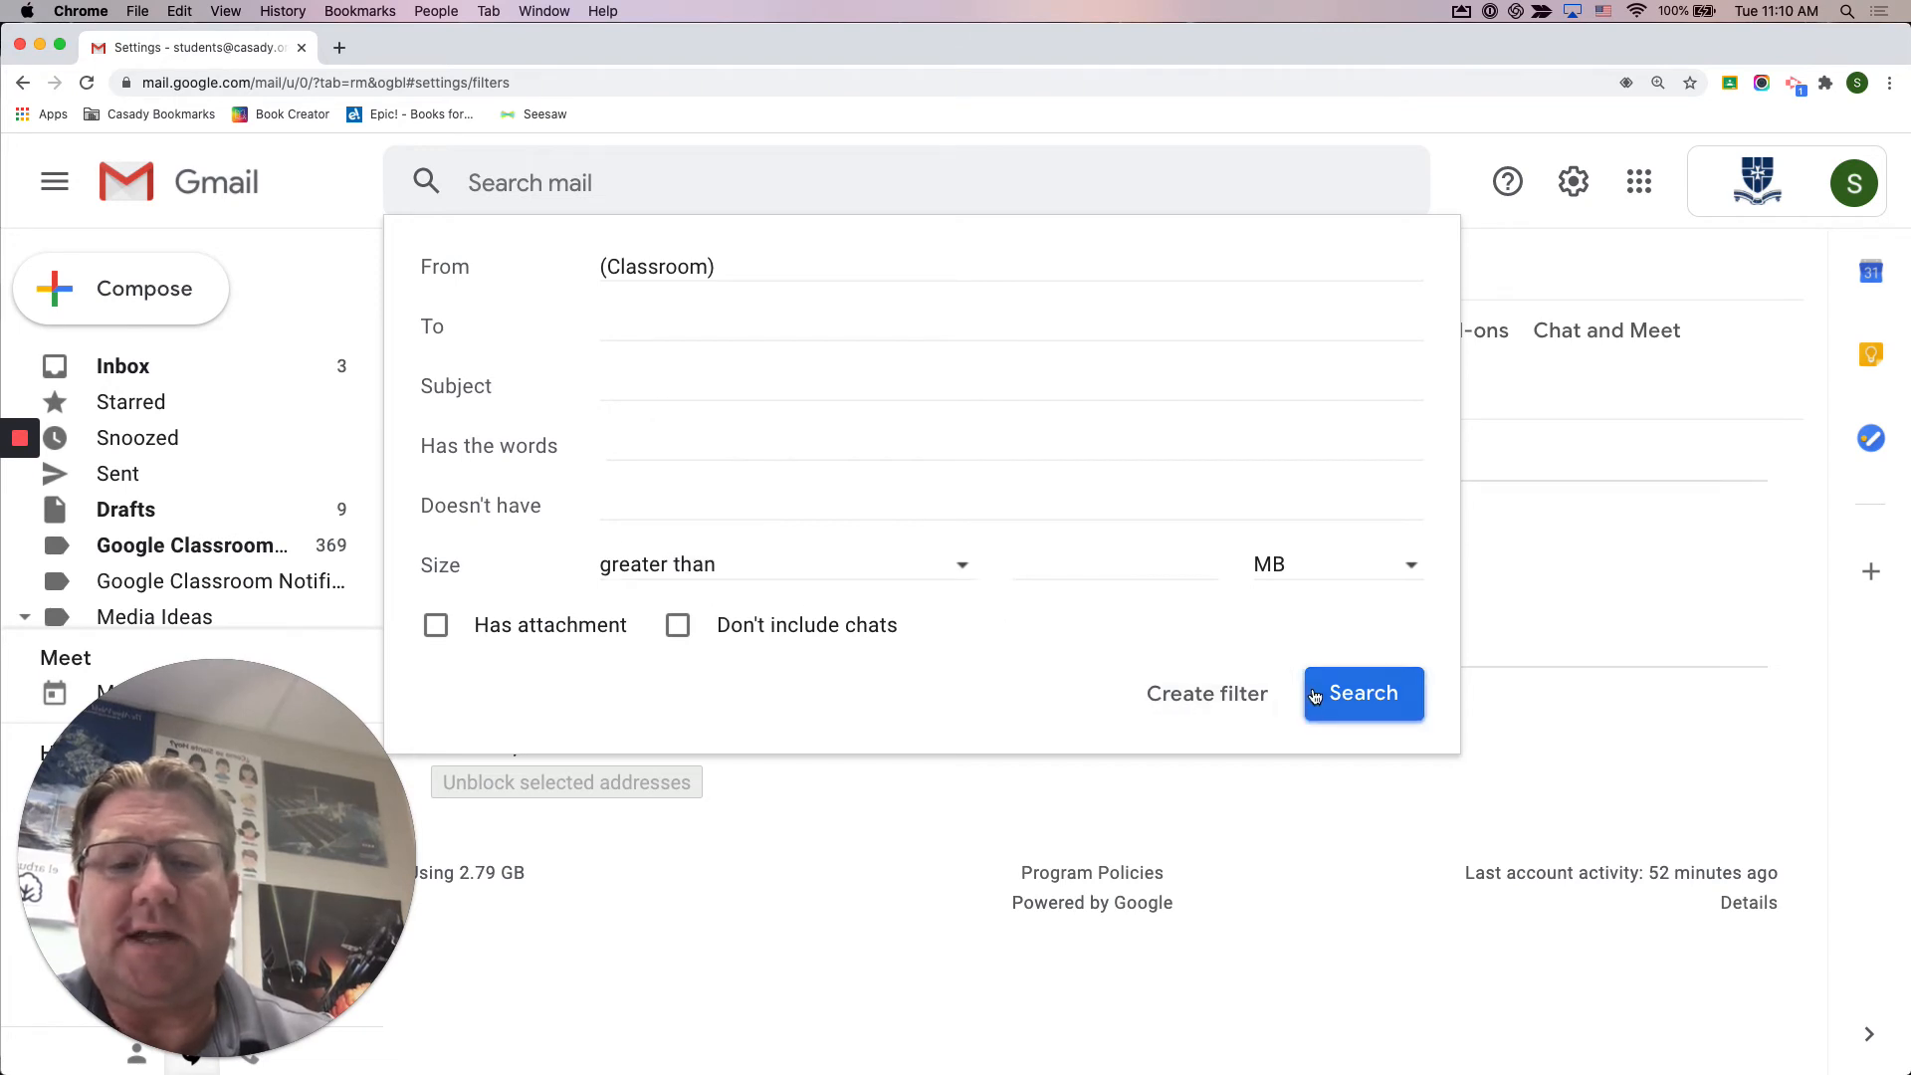
pyautogui.click(1243, 704)
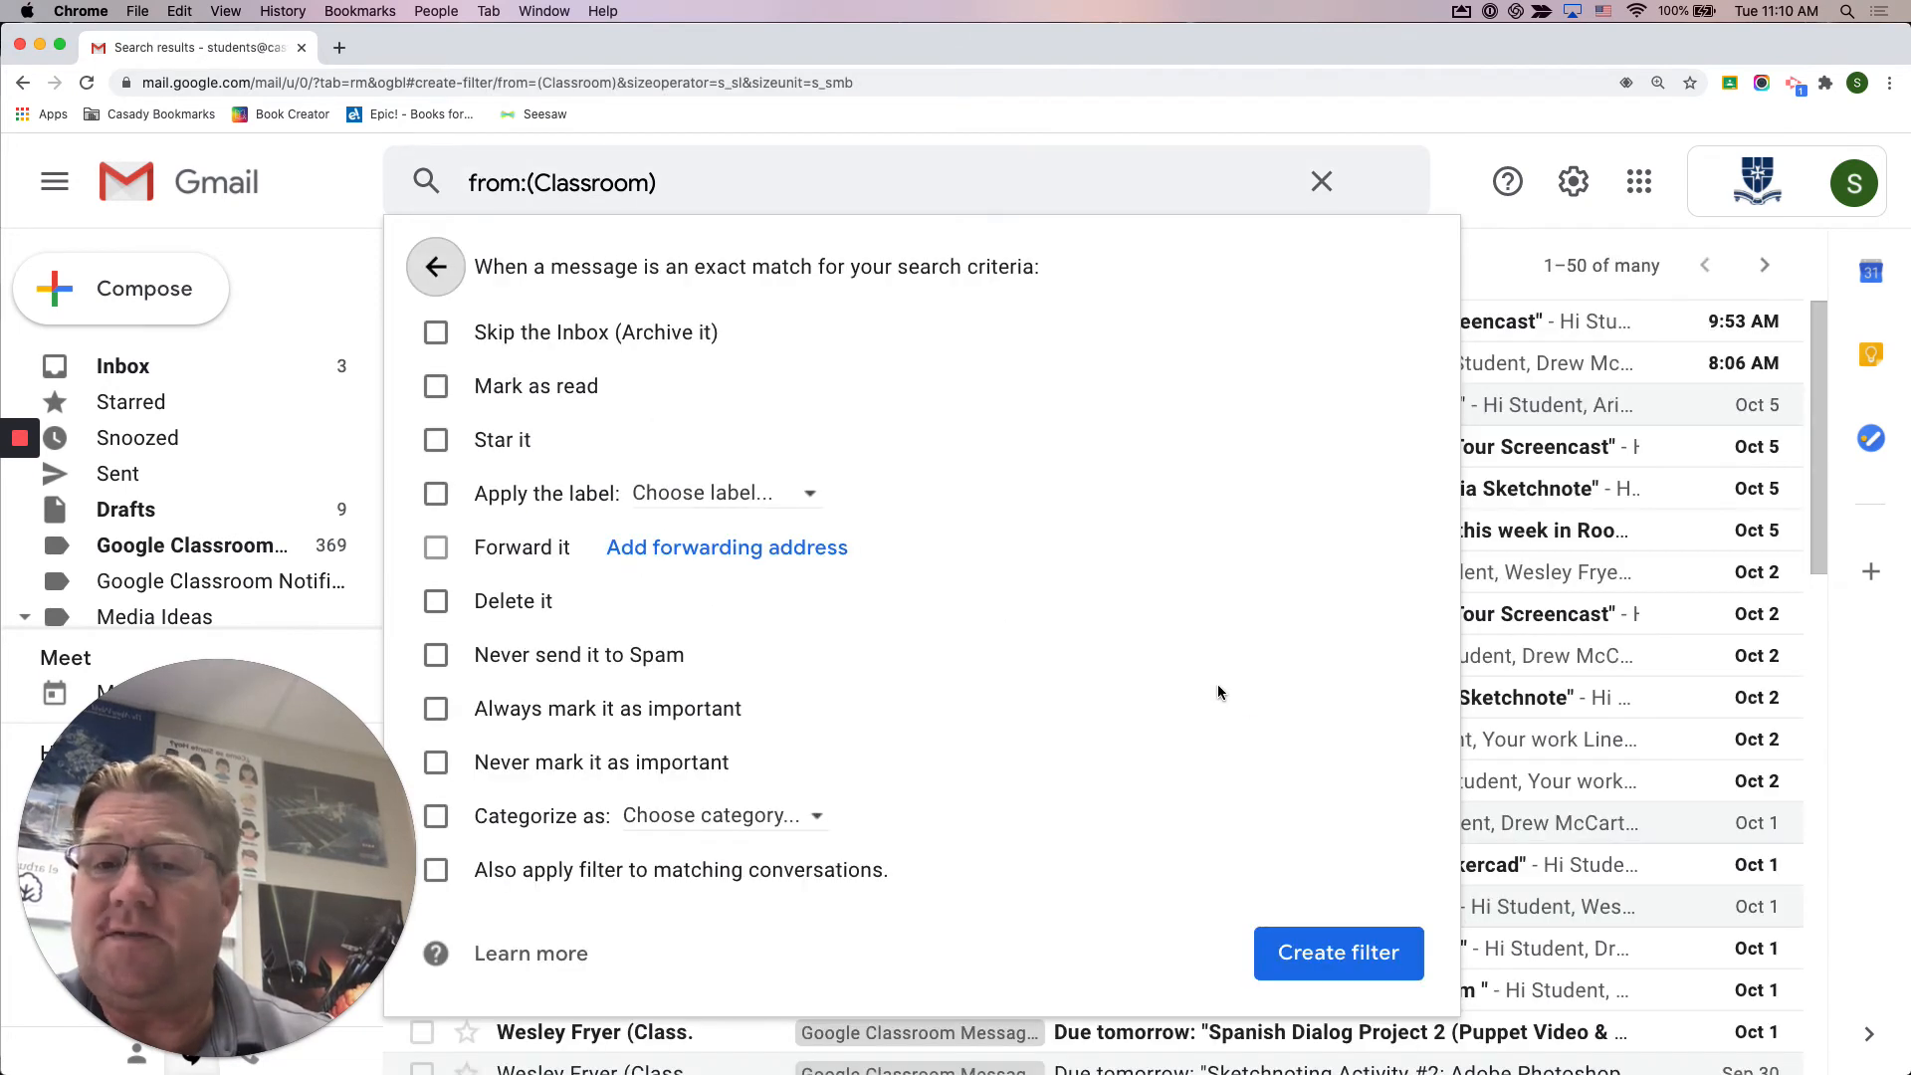
pyautogui.click(443, 334)
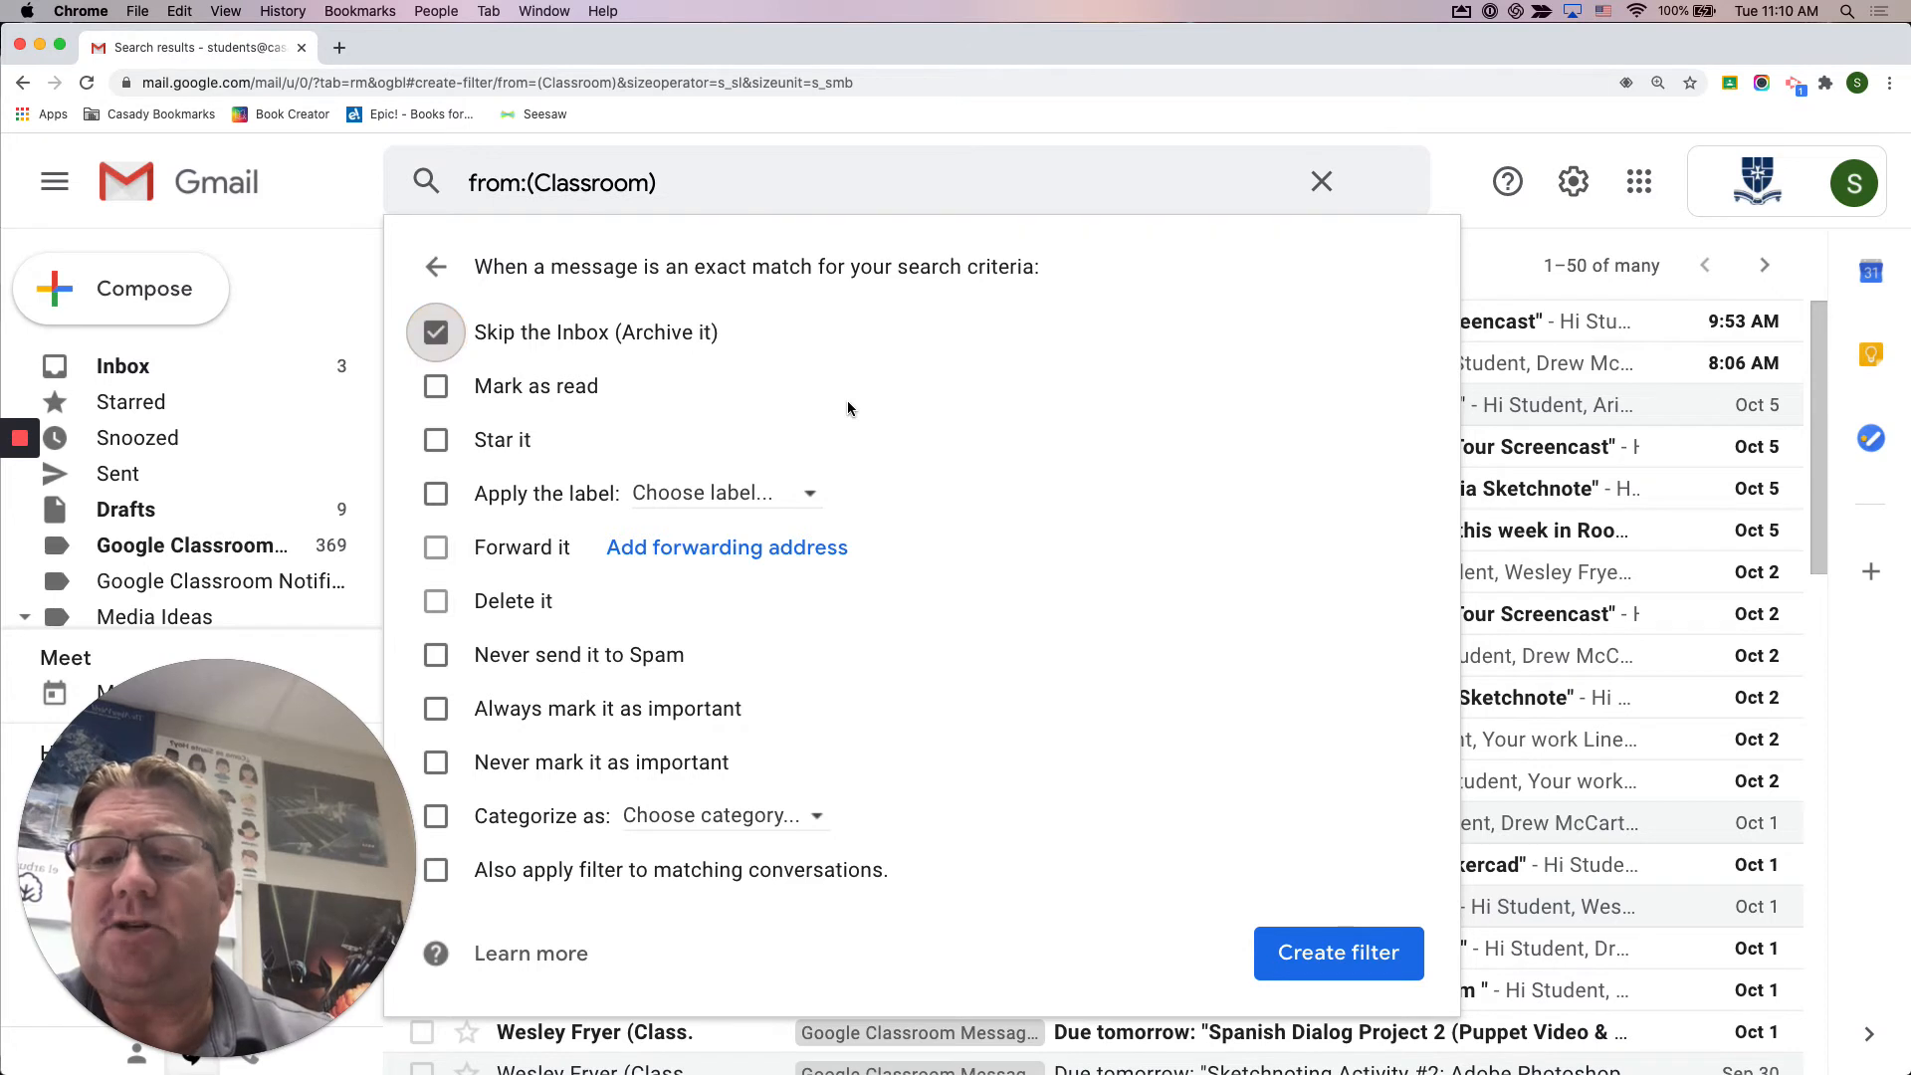
pyautogui.click(435, 494)
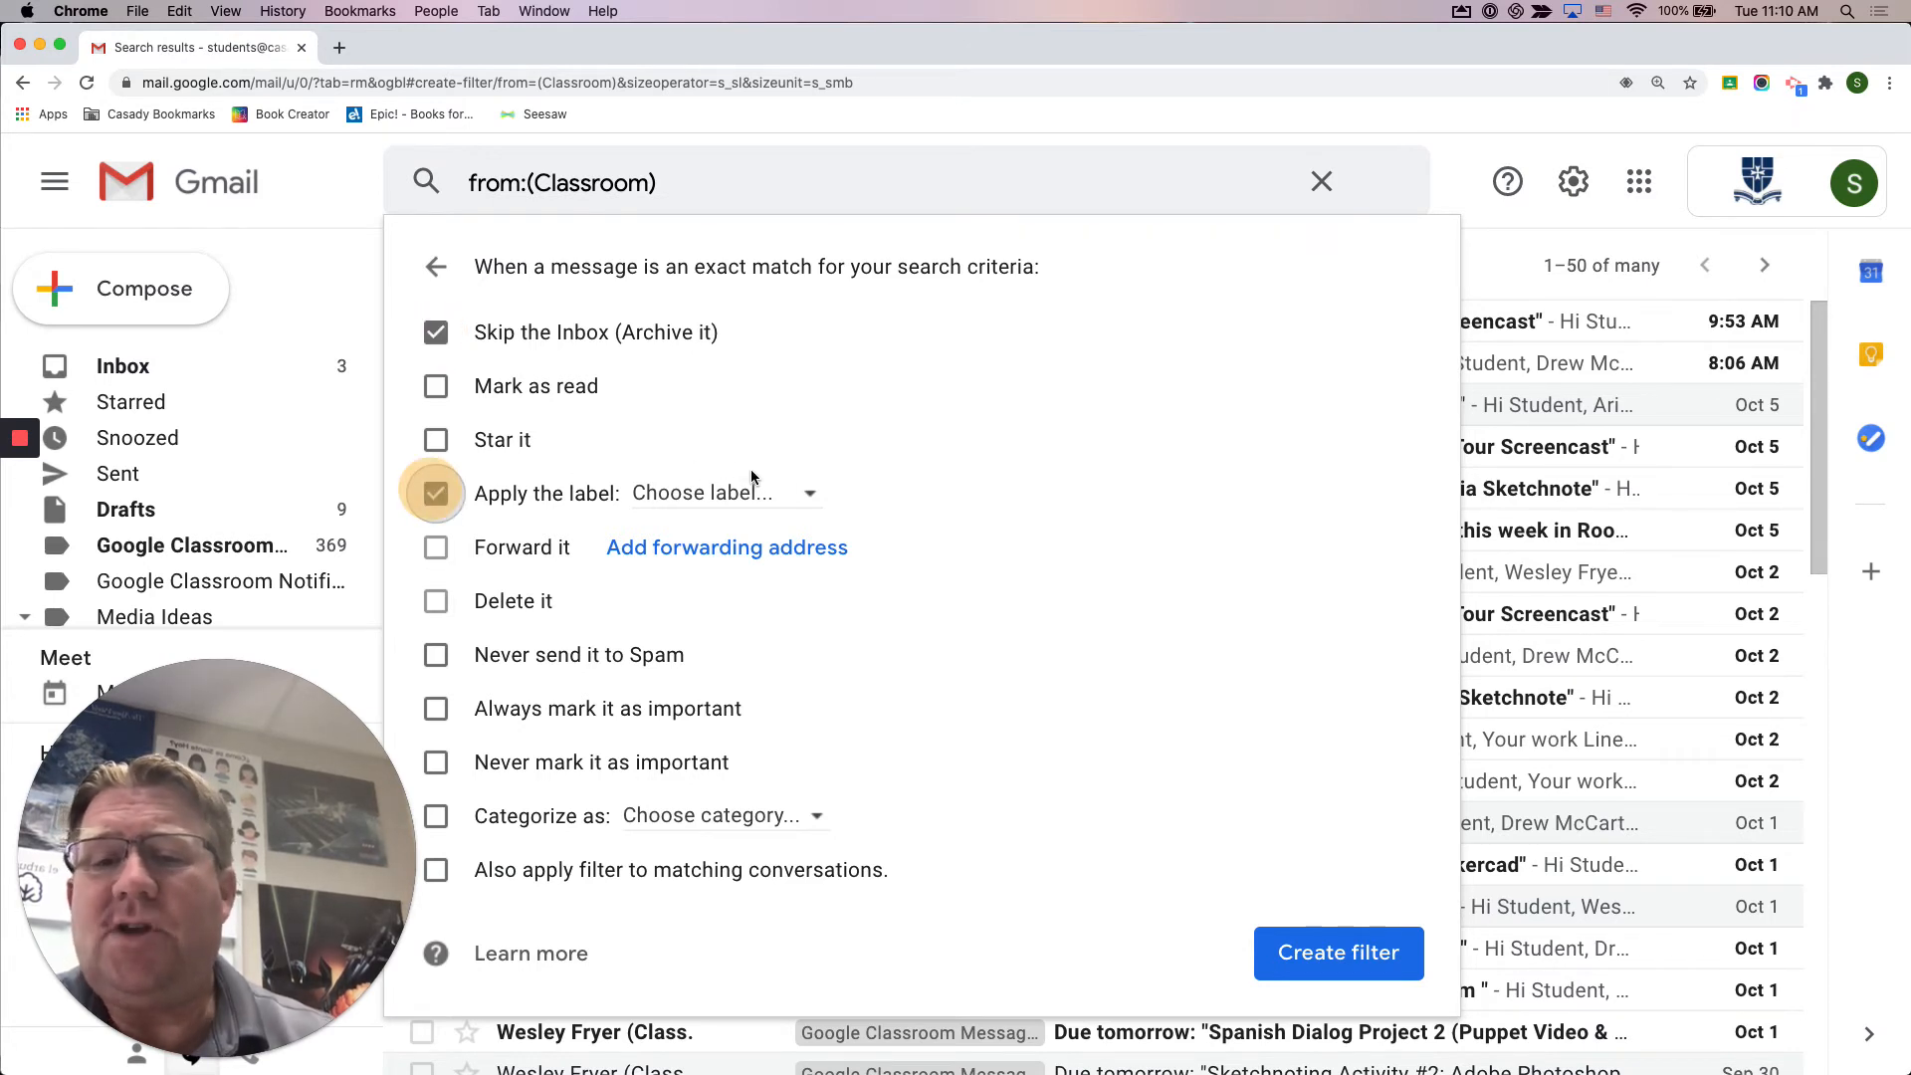
pyautogui.click(810, 500)
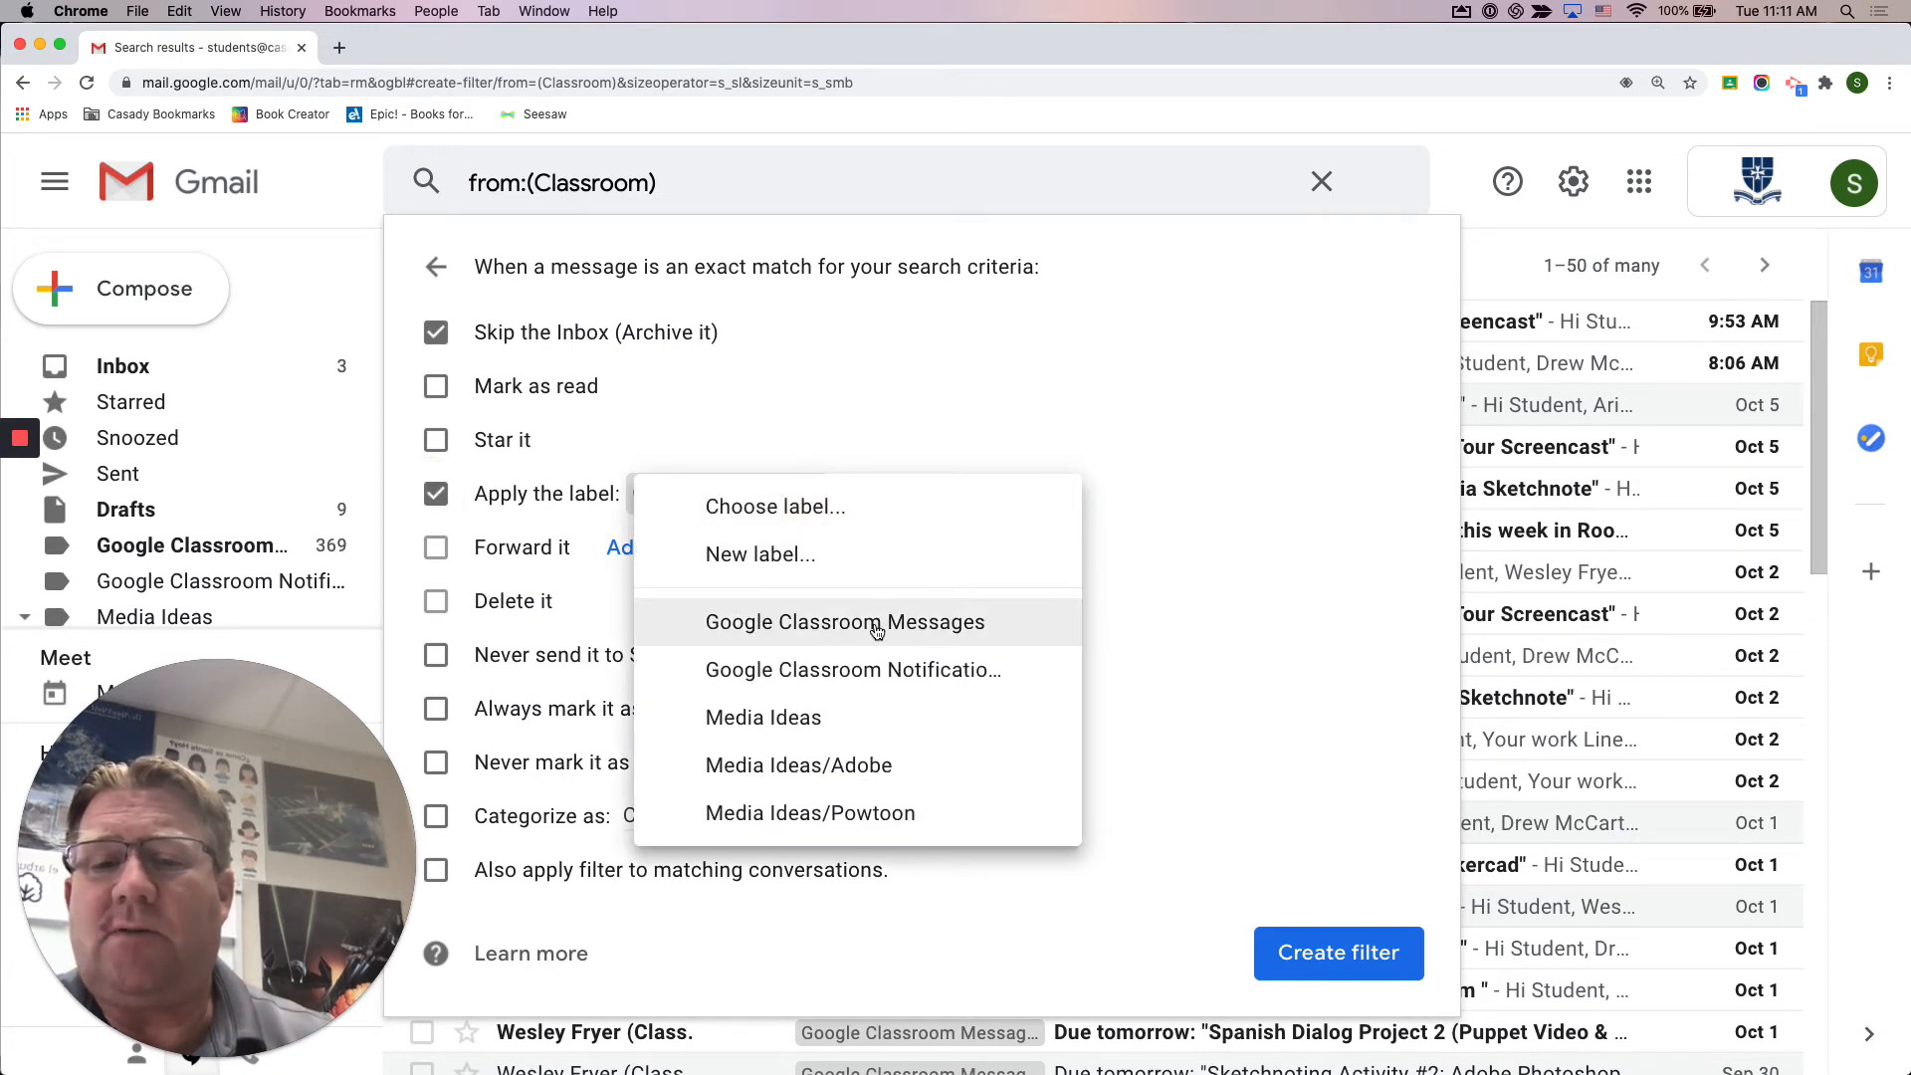
pyautogui.click(792, 563)
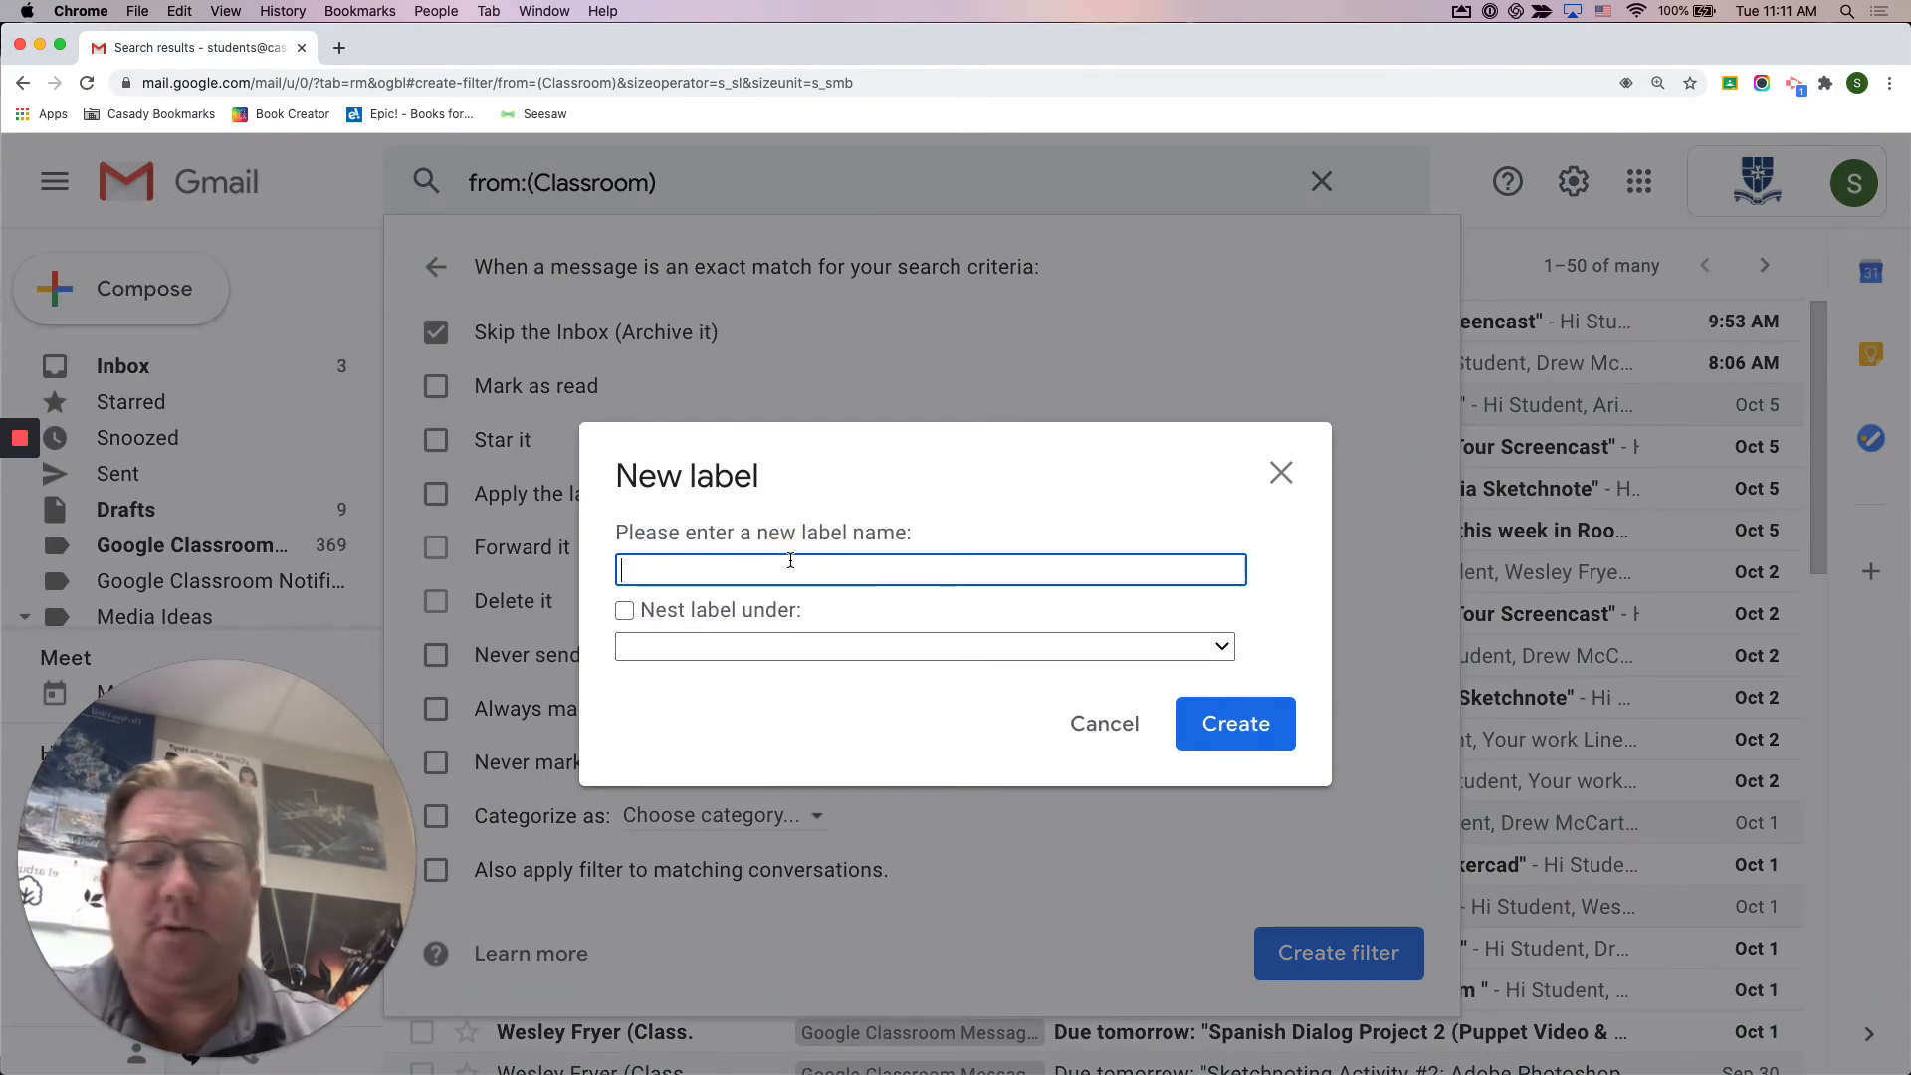
pyautogui.write('Clas')
pyautogui.press('BackSpace')
pyautogui.press('BackSpace')
pyautogui.press('BackSpace')
pyautogui.press('BackSpace')
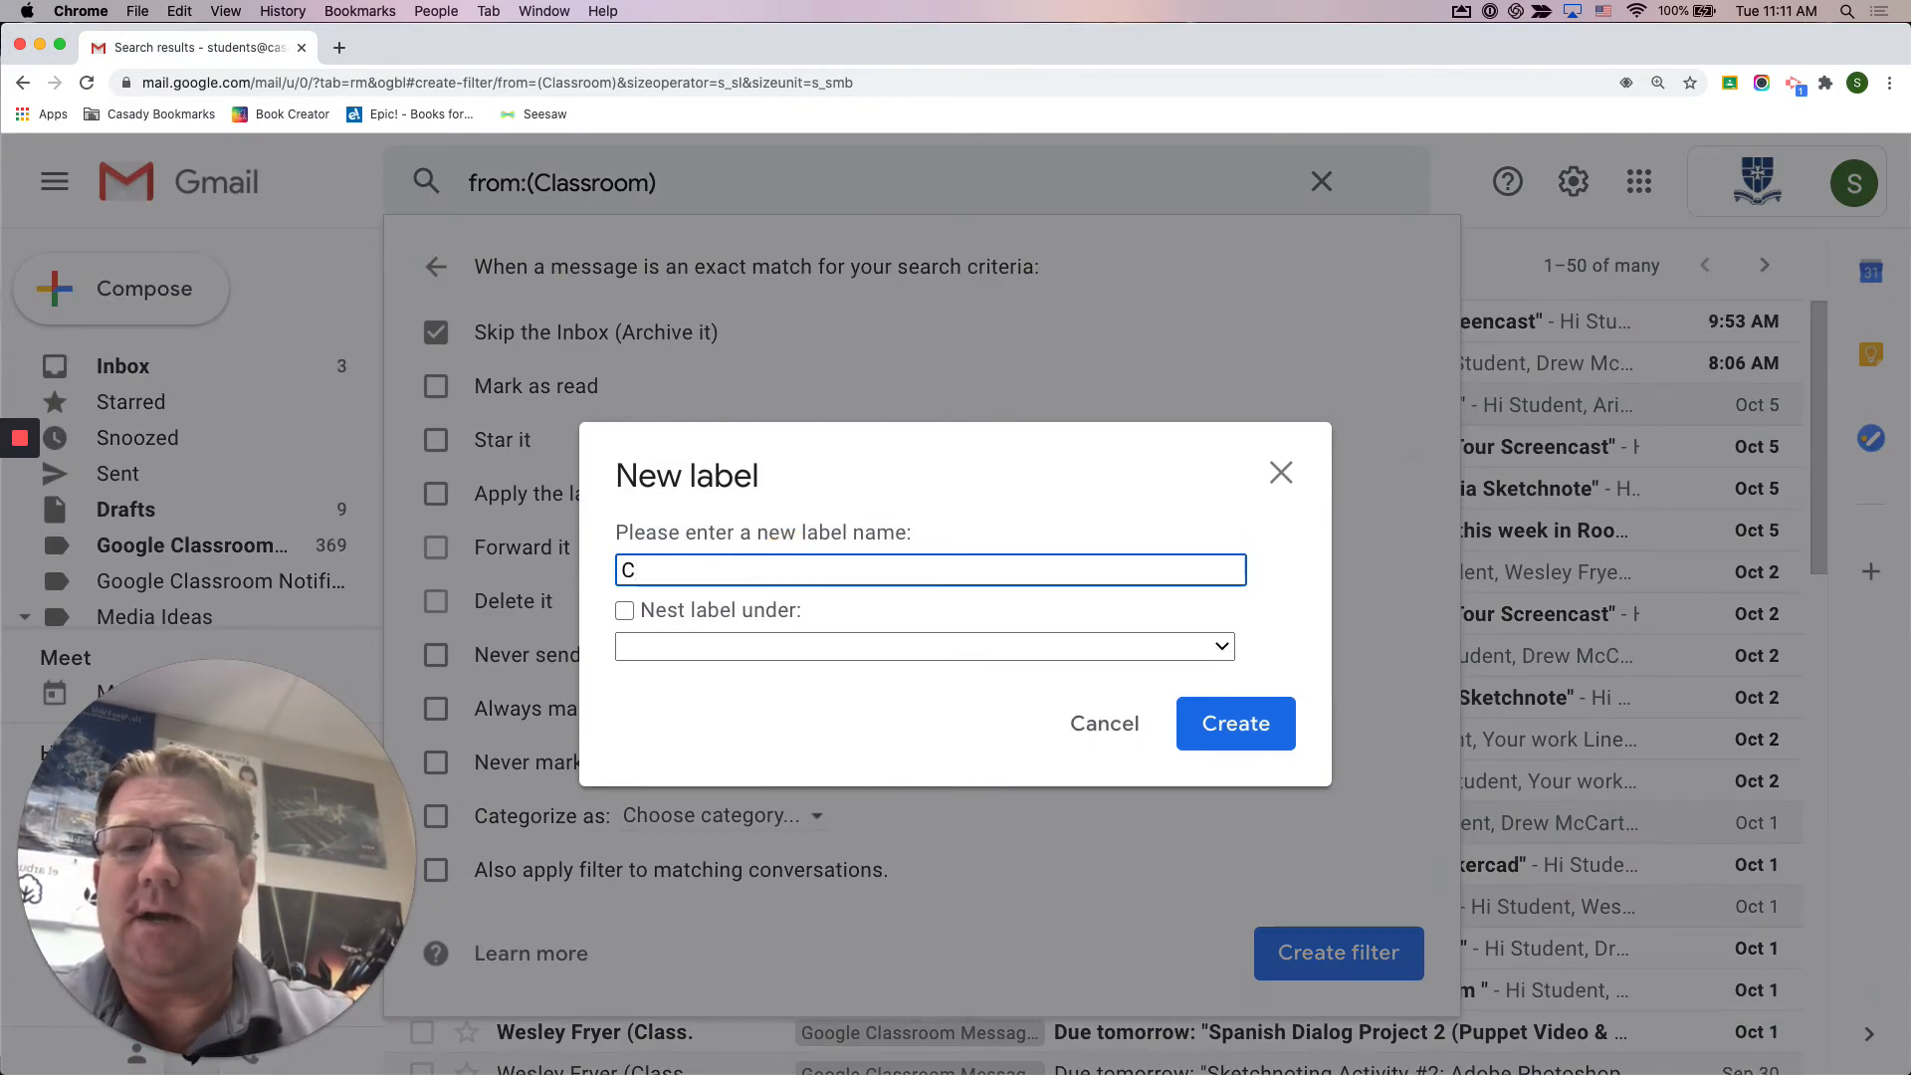
pyautogui.write('Google Classroom Messages')
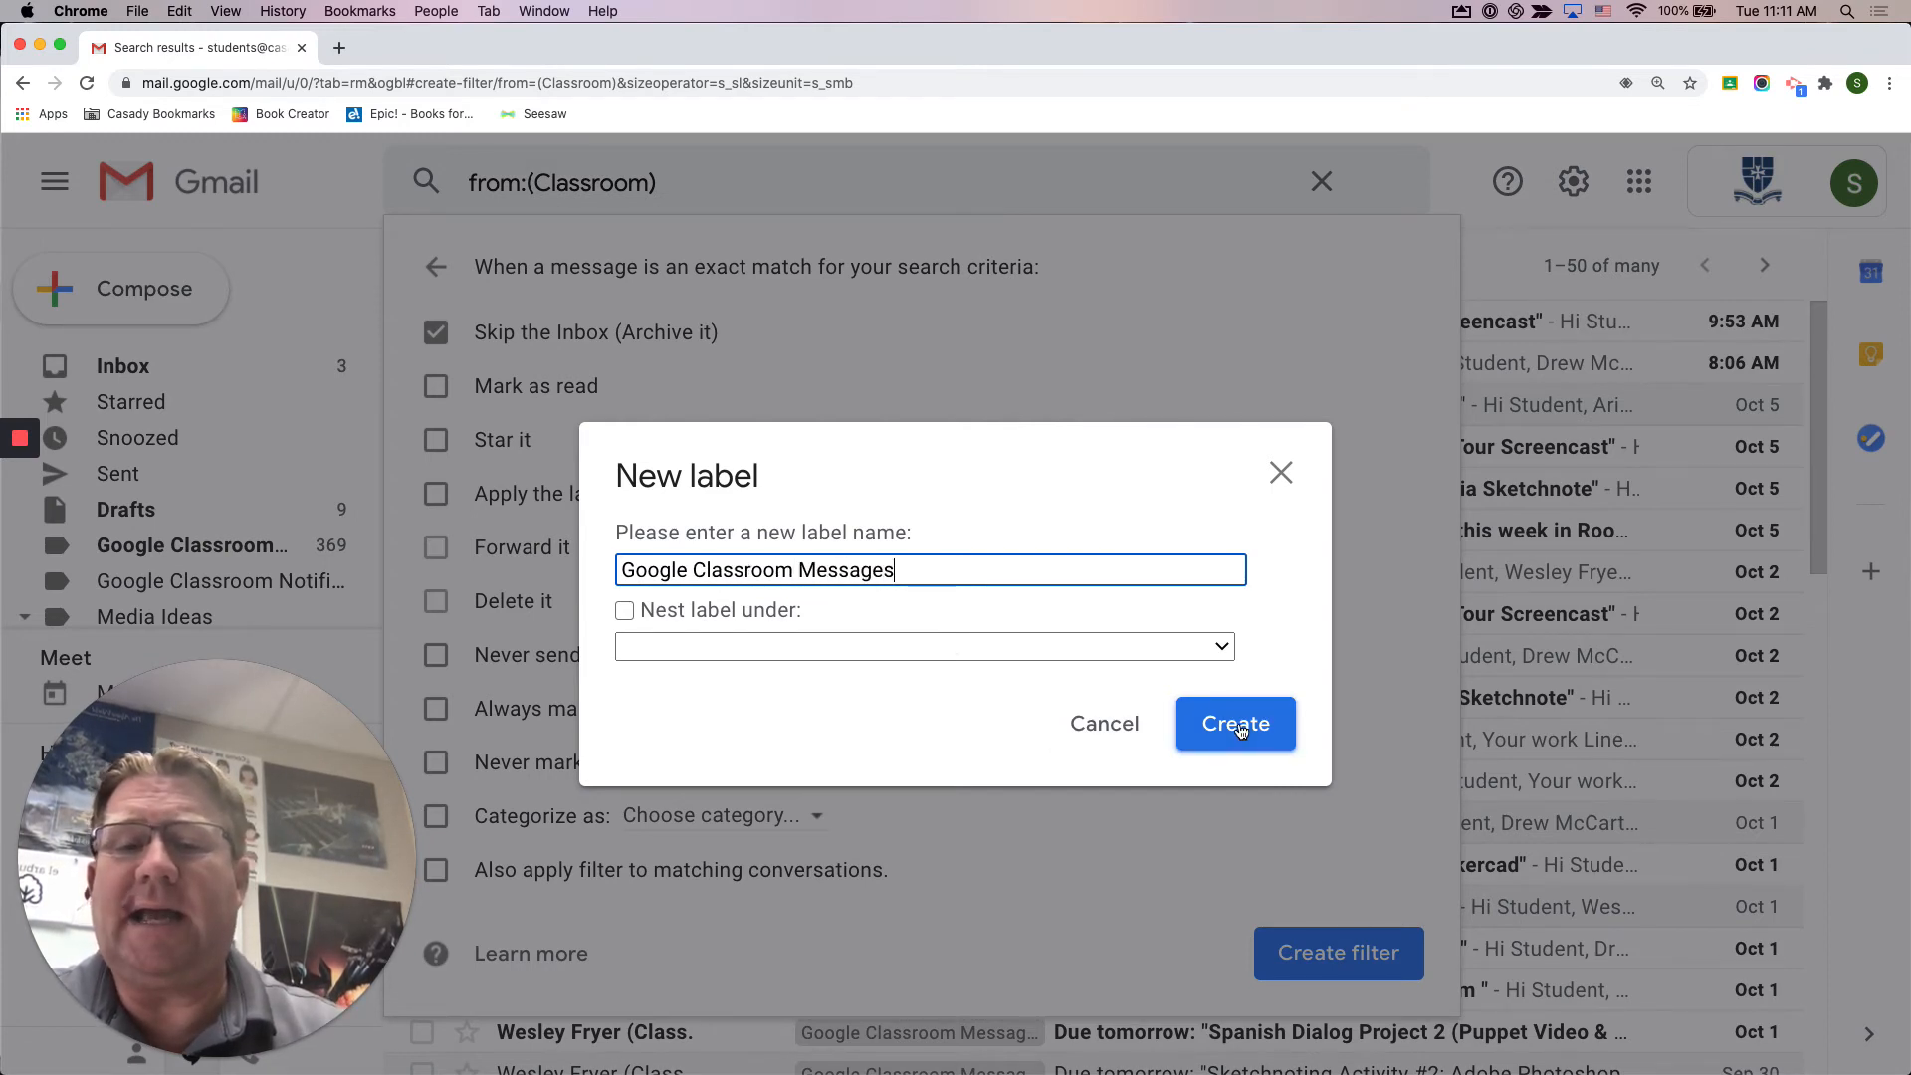
pyautogui.click(1100, 725)
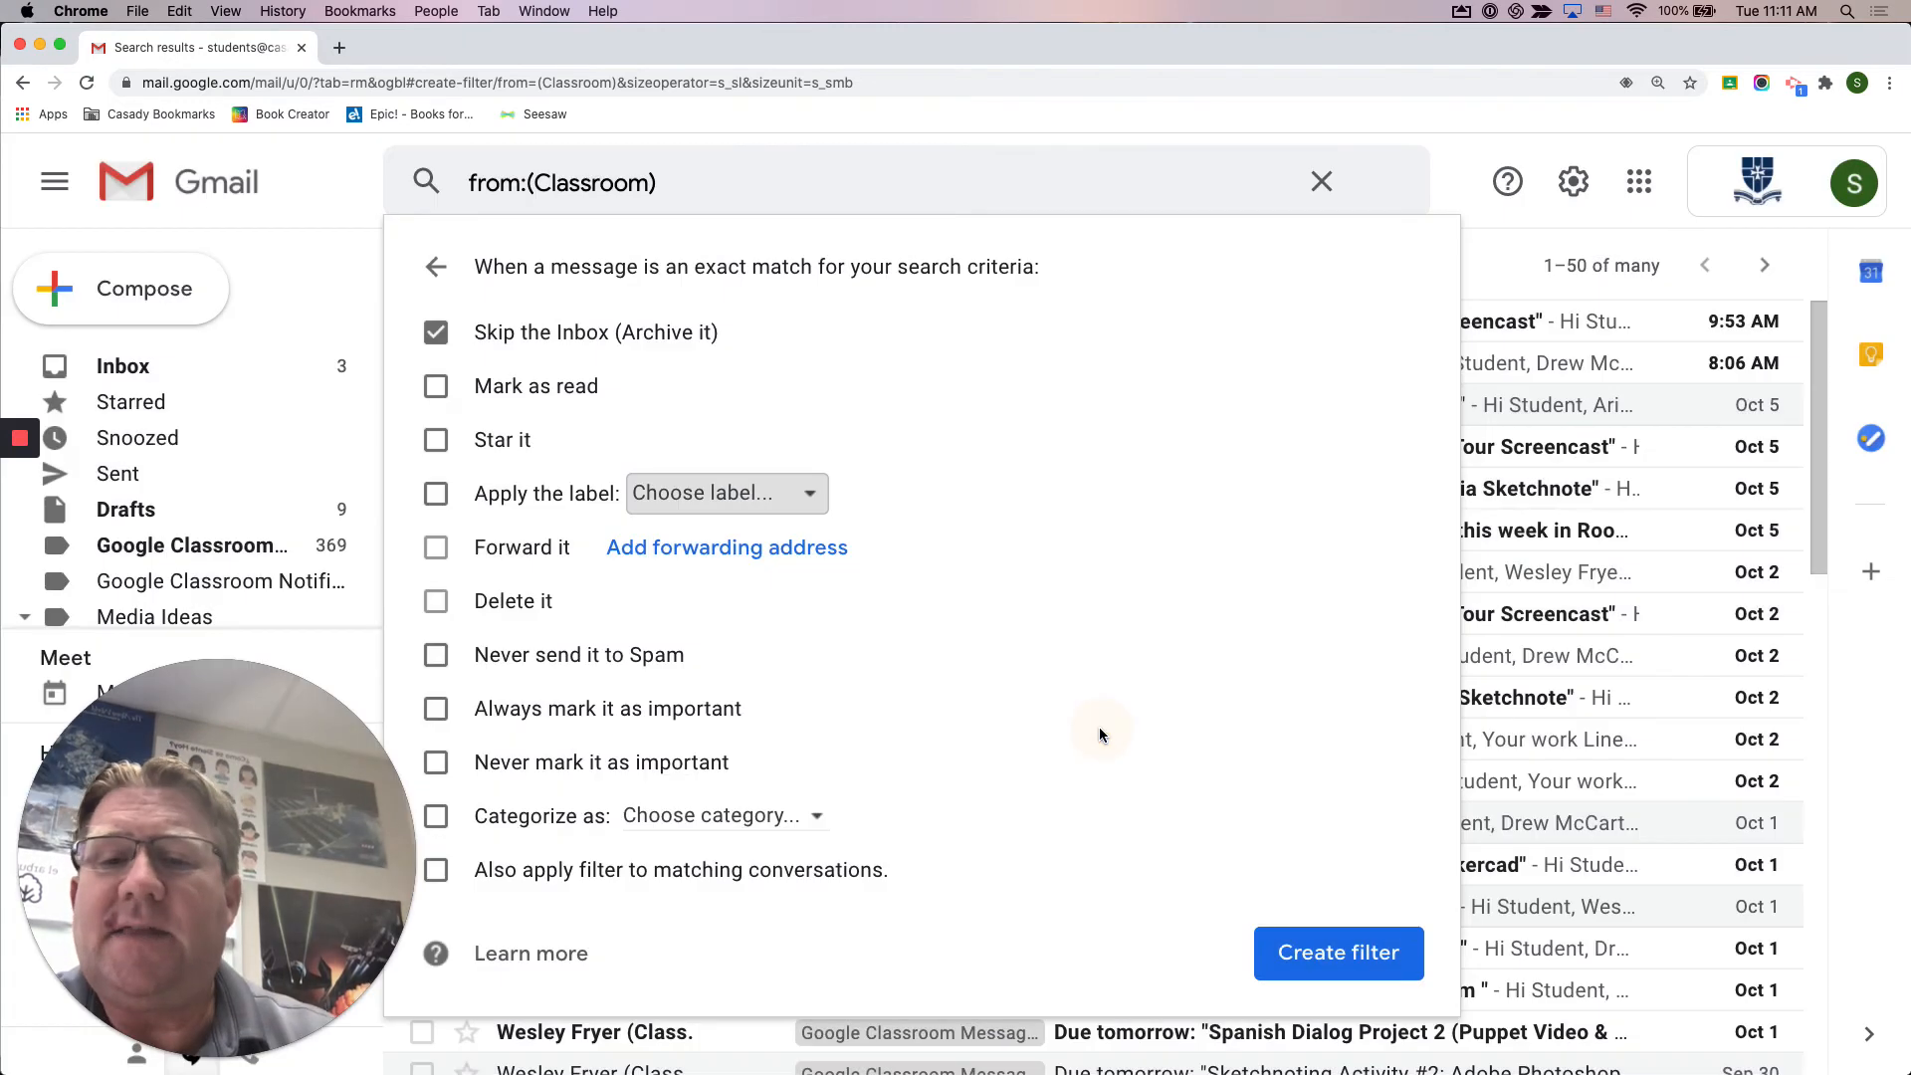
# Have the filter apply the existing label "Google Classroom Messages", create the filter, and return to the inbox
pyautogui.click(780, 504)
pyautogui.click(842, 624)
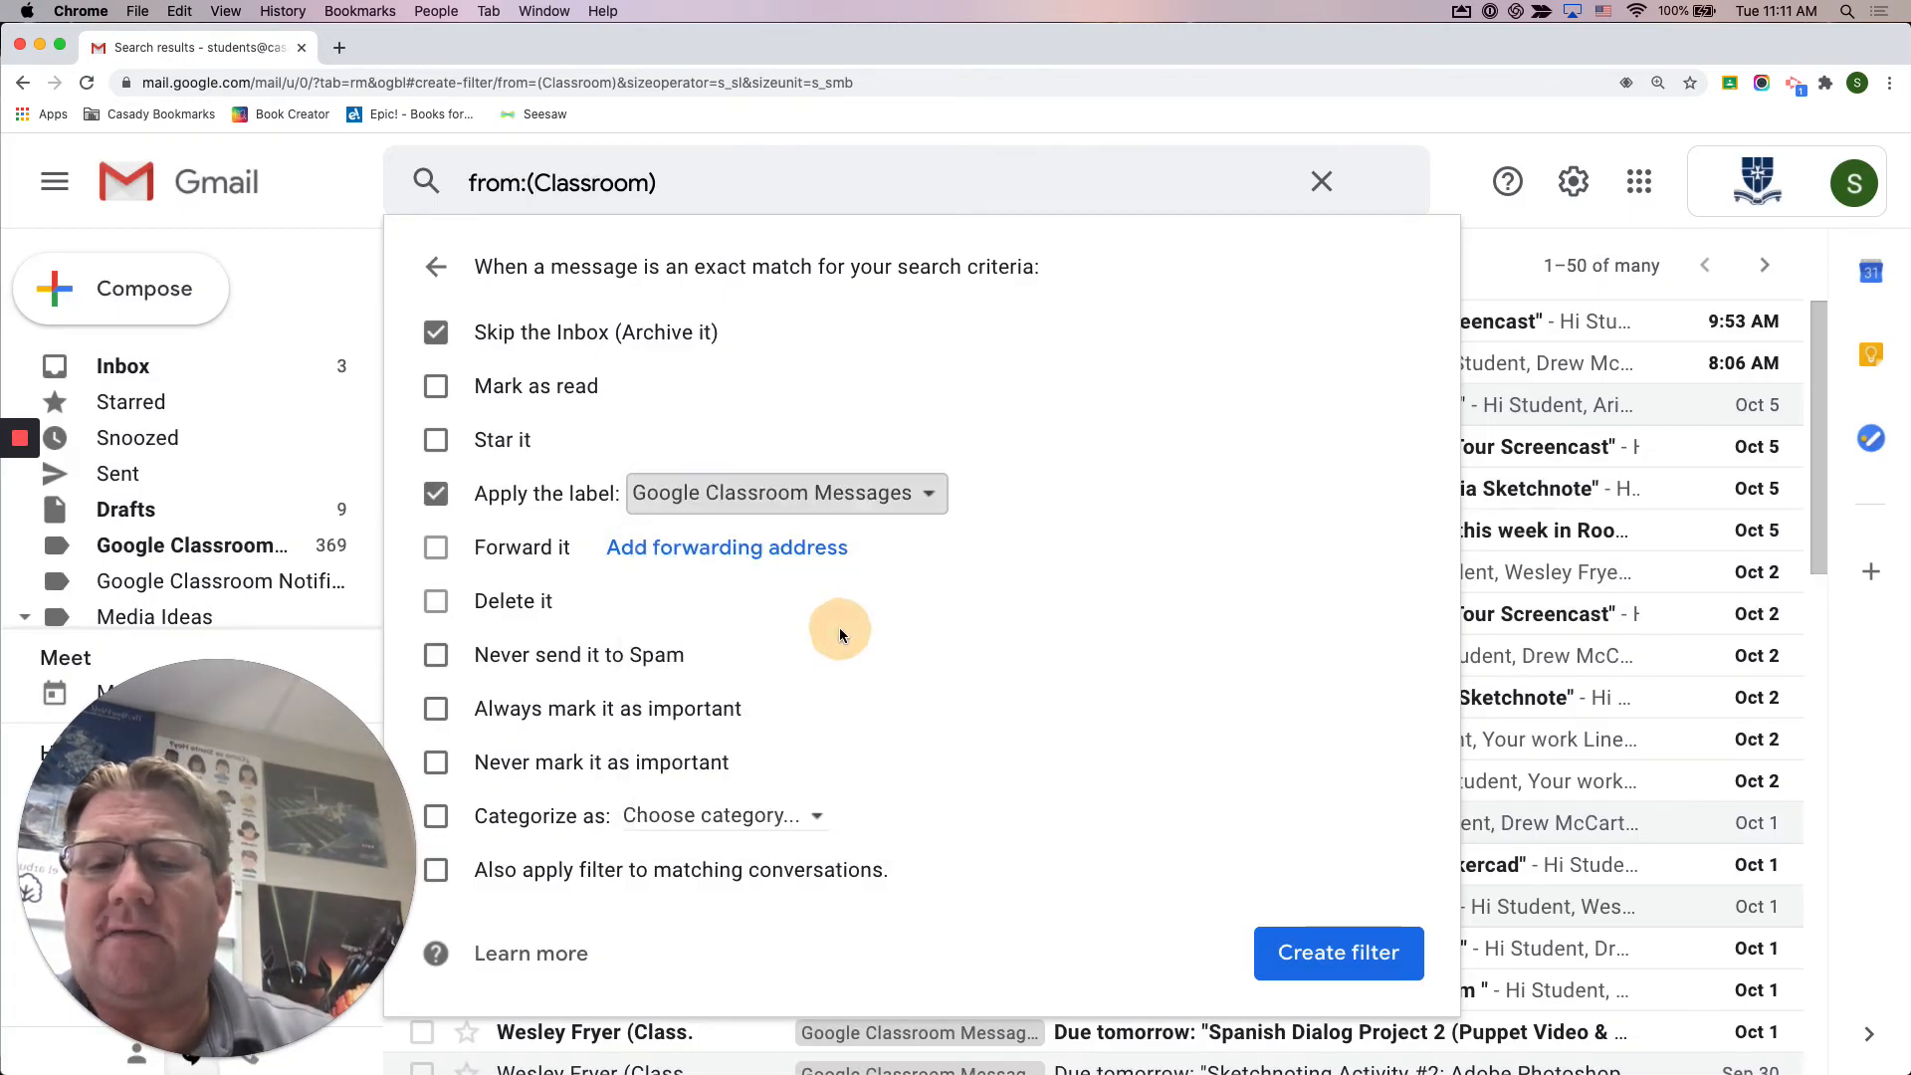
pyautogui.click(1337, 952)
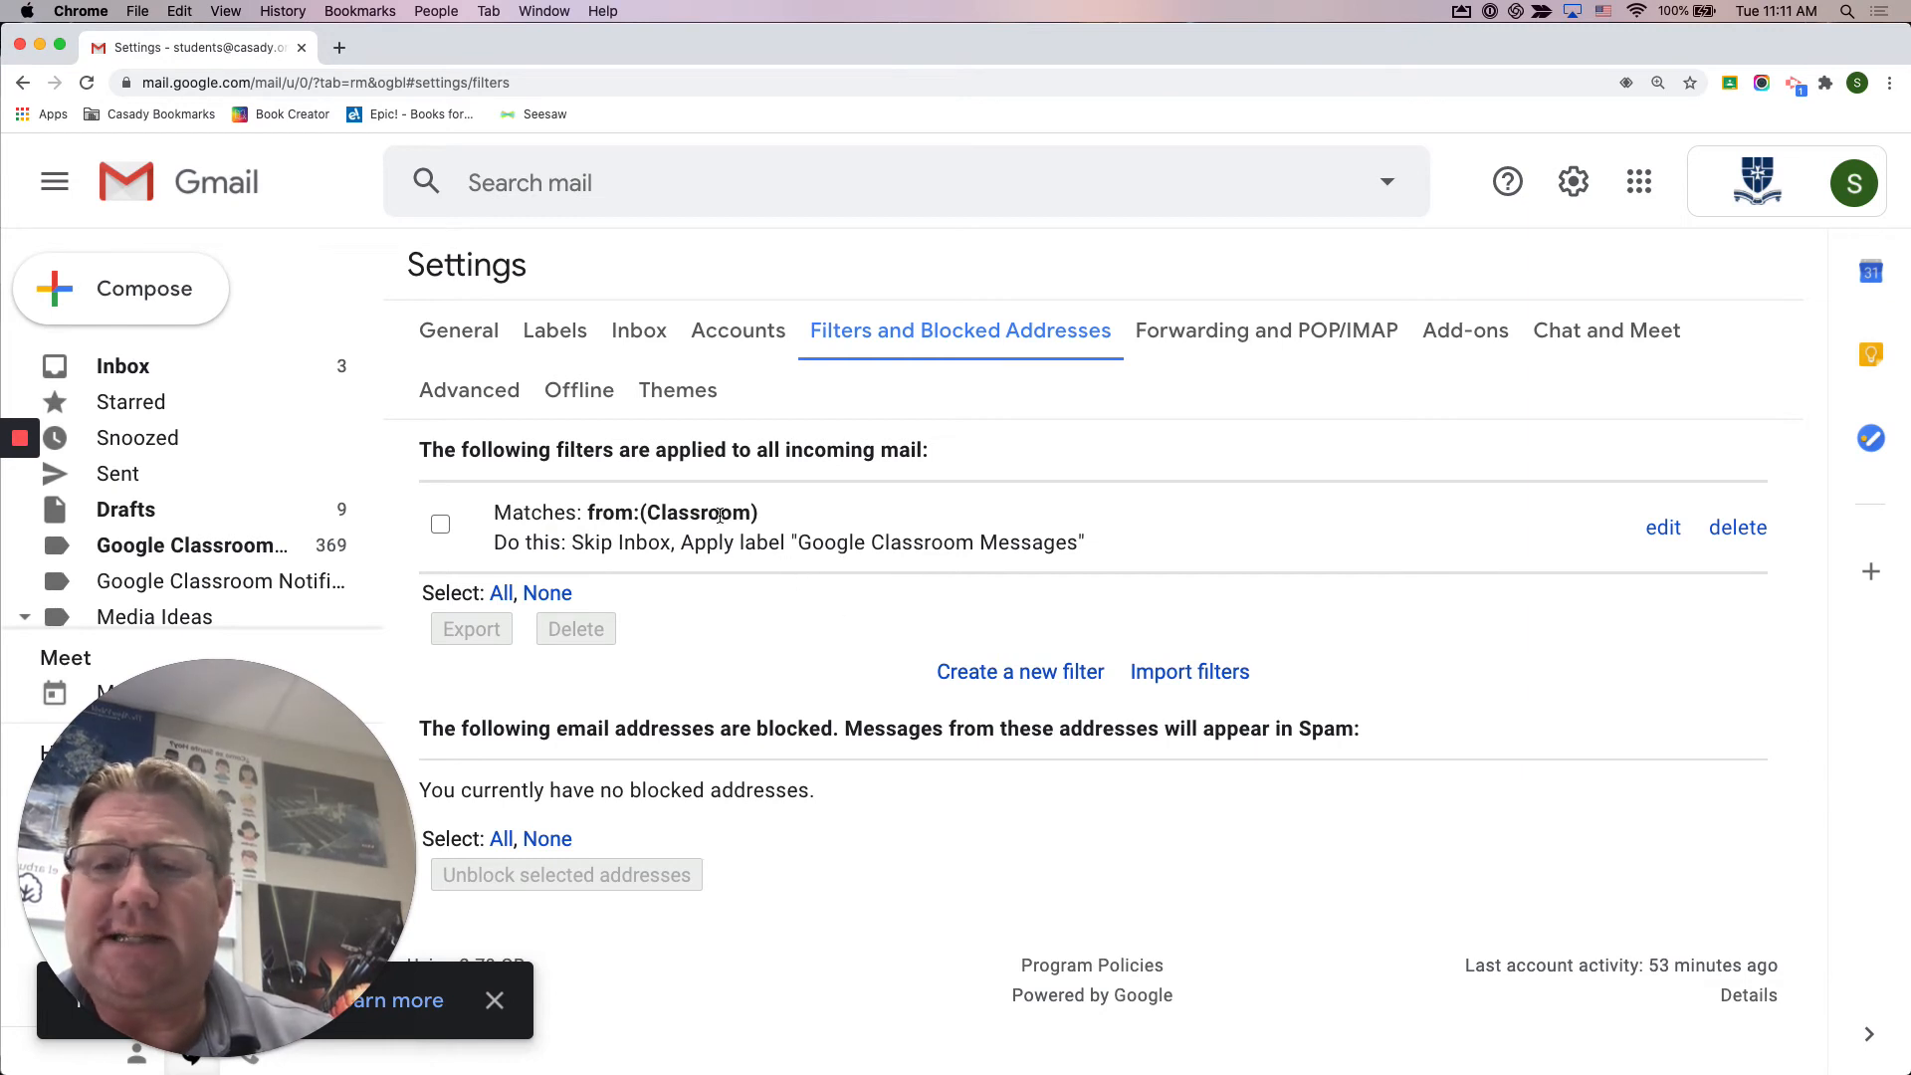
pyautogui.click(218, 358)
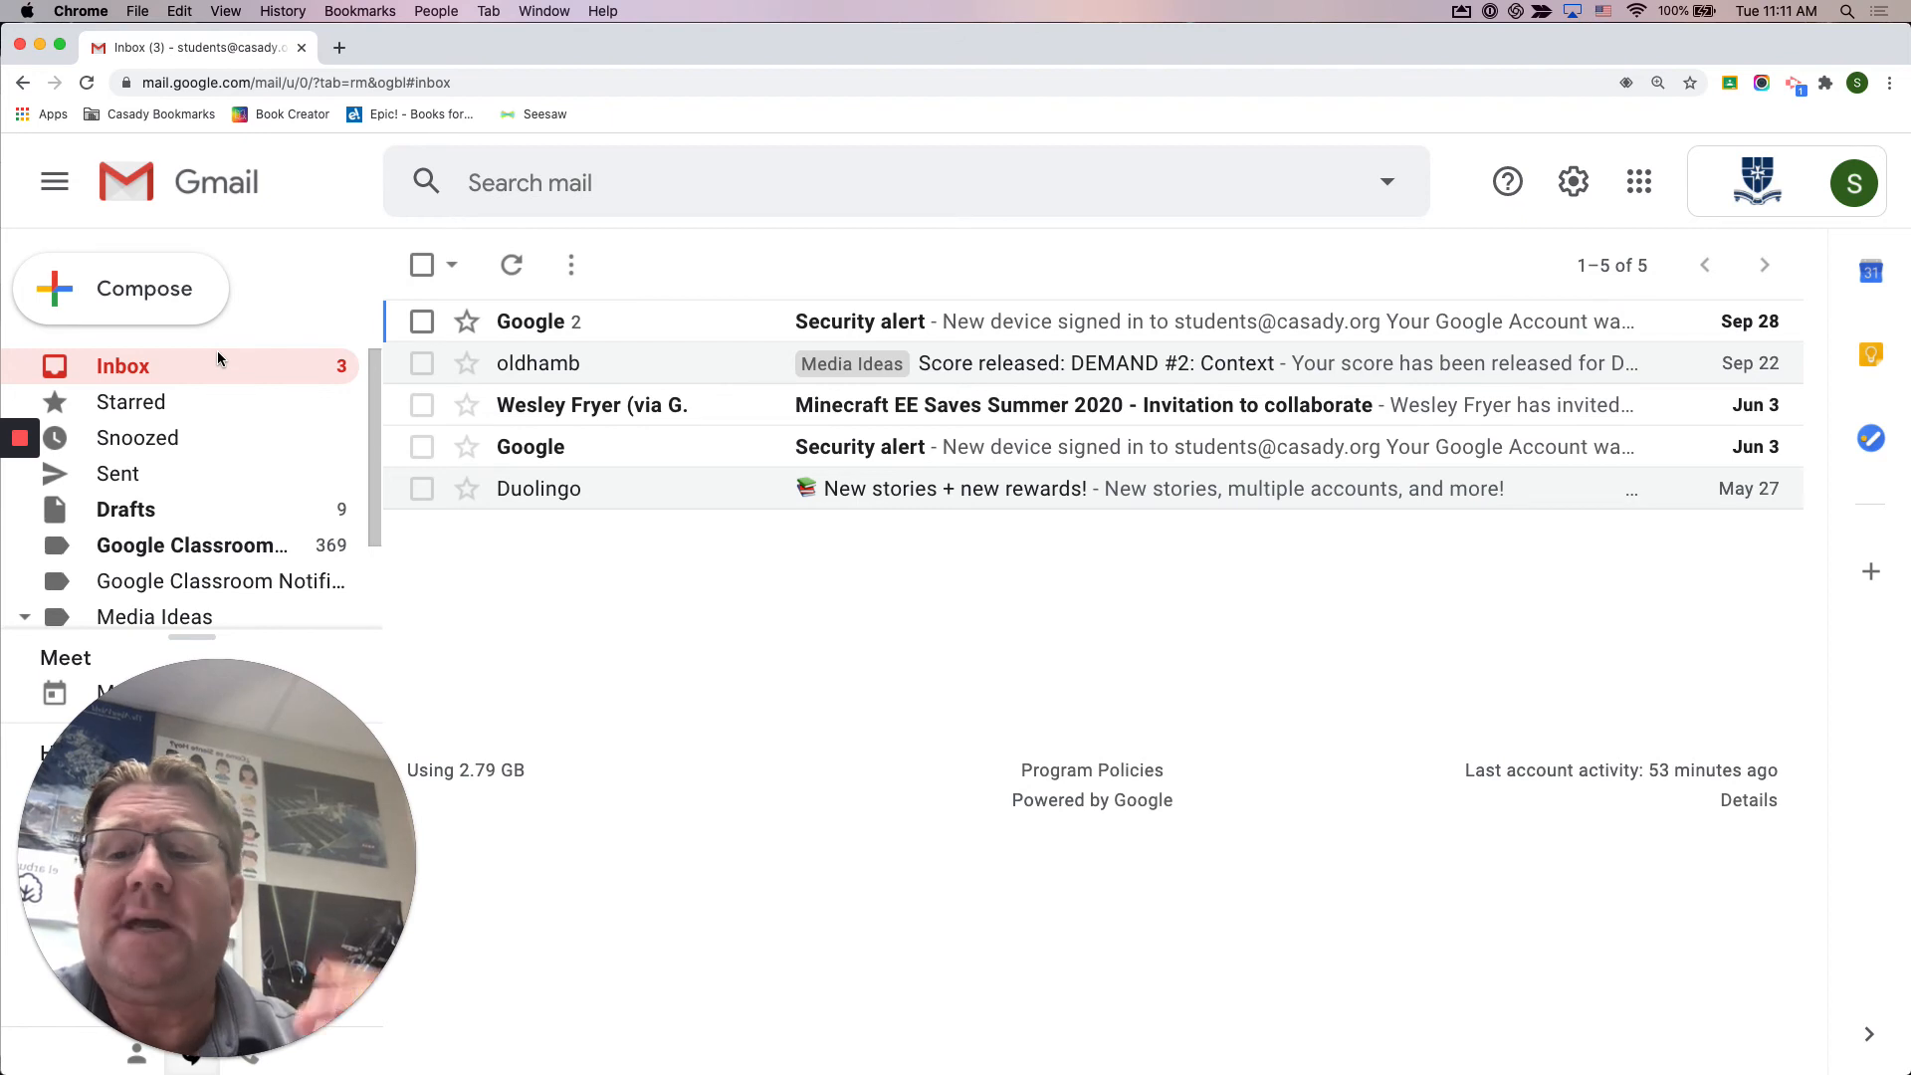
# View the mail under the "Google Classroom Messages" label, and open the Computer 6-2 (Fall 2020) class on classroom.google.com in a new browser tab
pyautogui.click(235, 548)
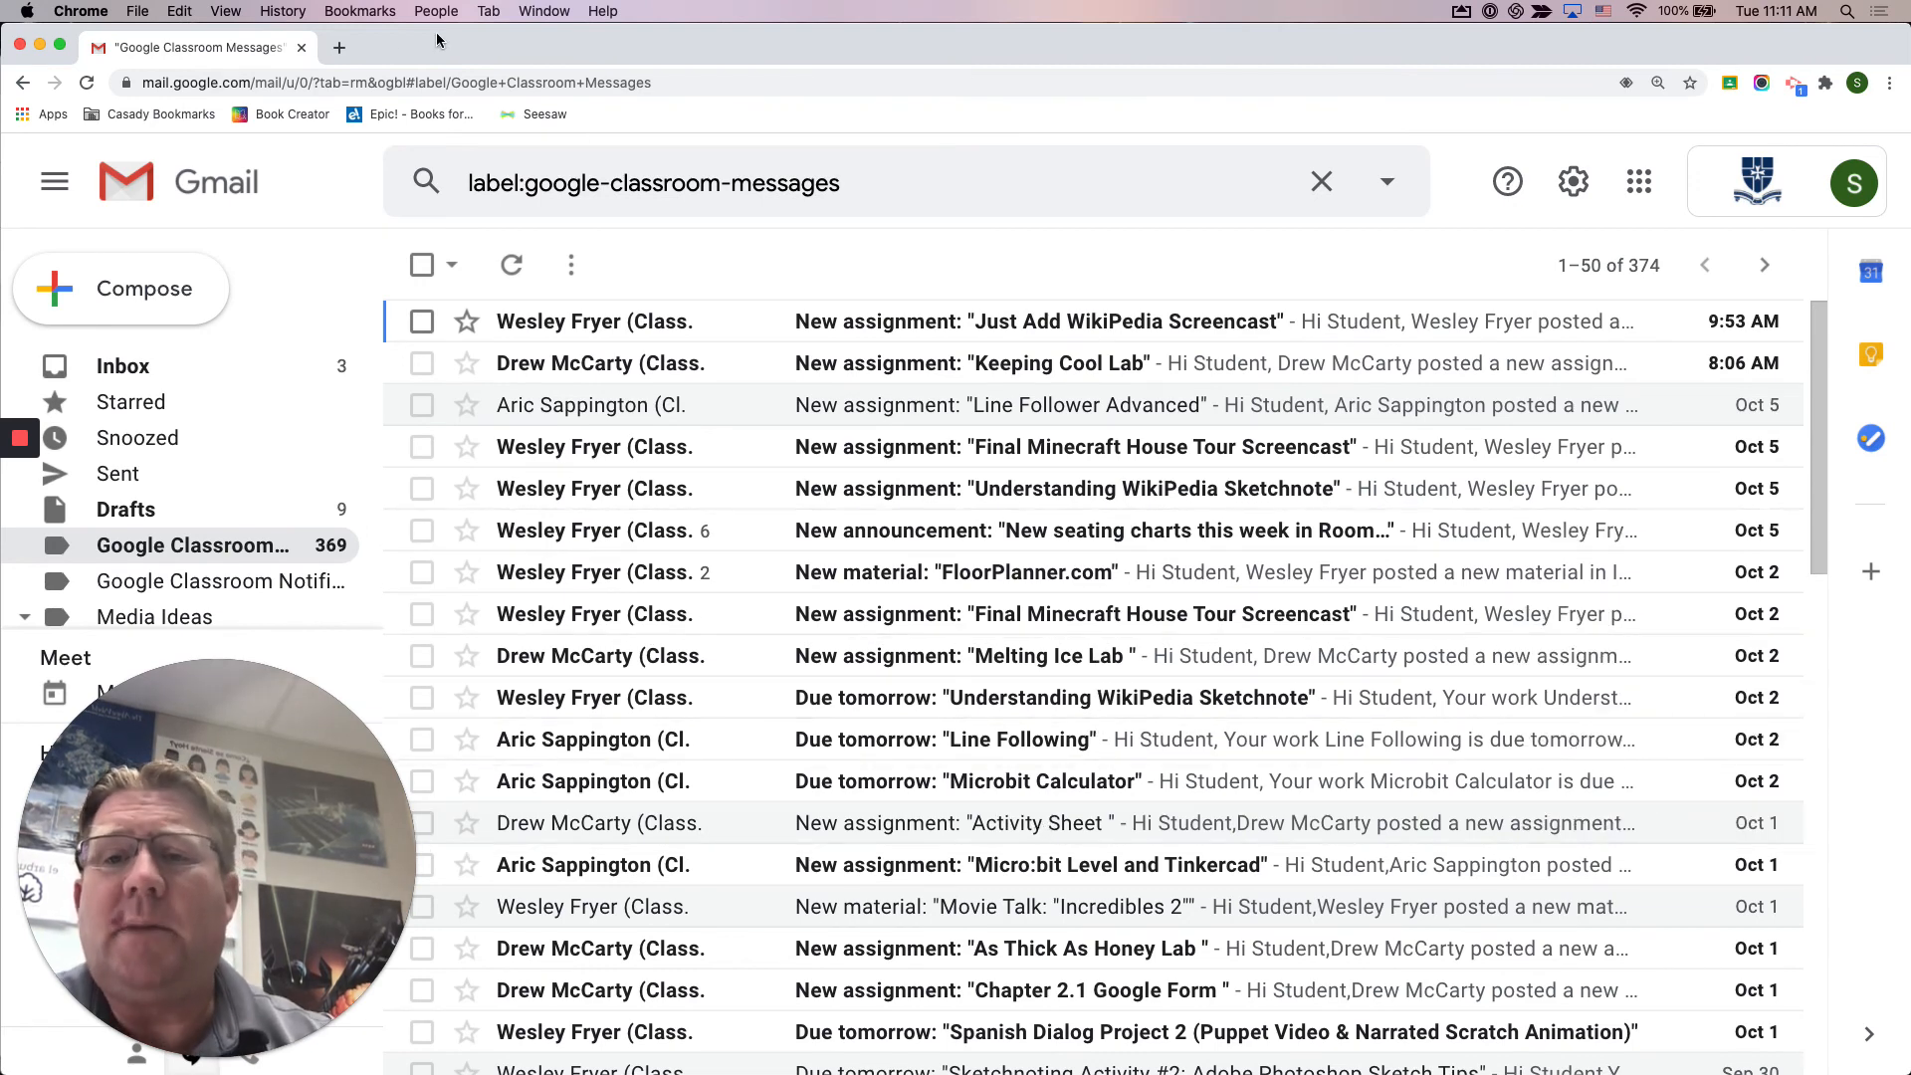
pyautogui.click(339, 55)
pyautogui.write('cl')
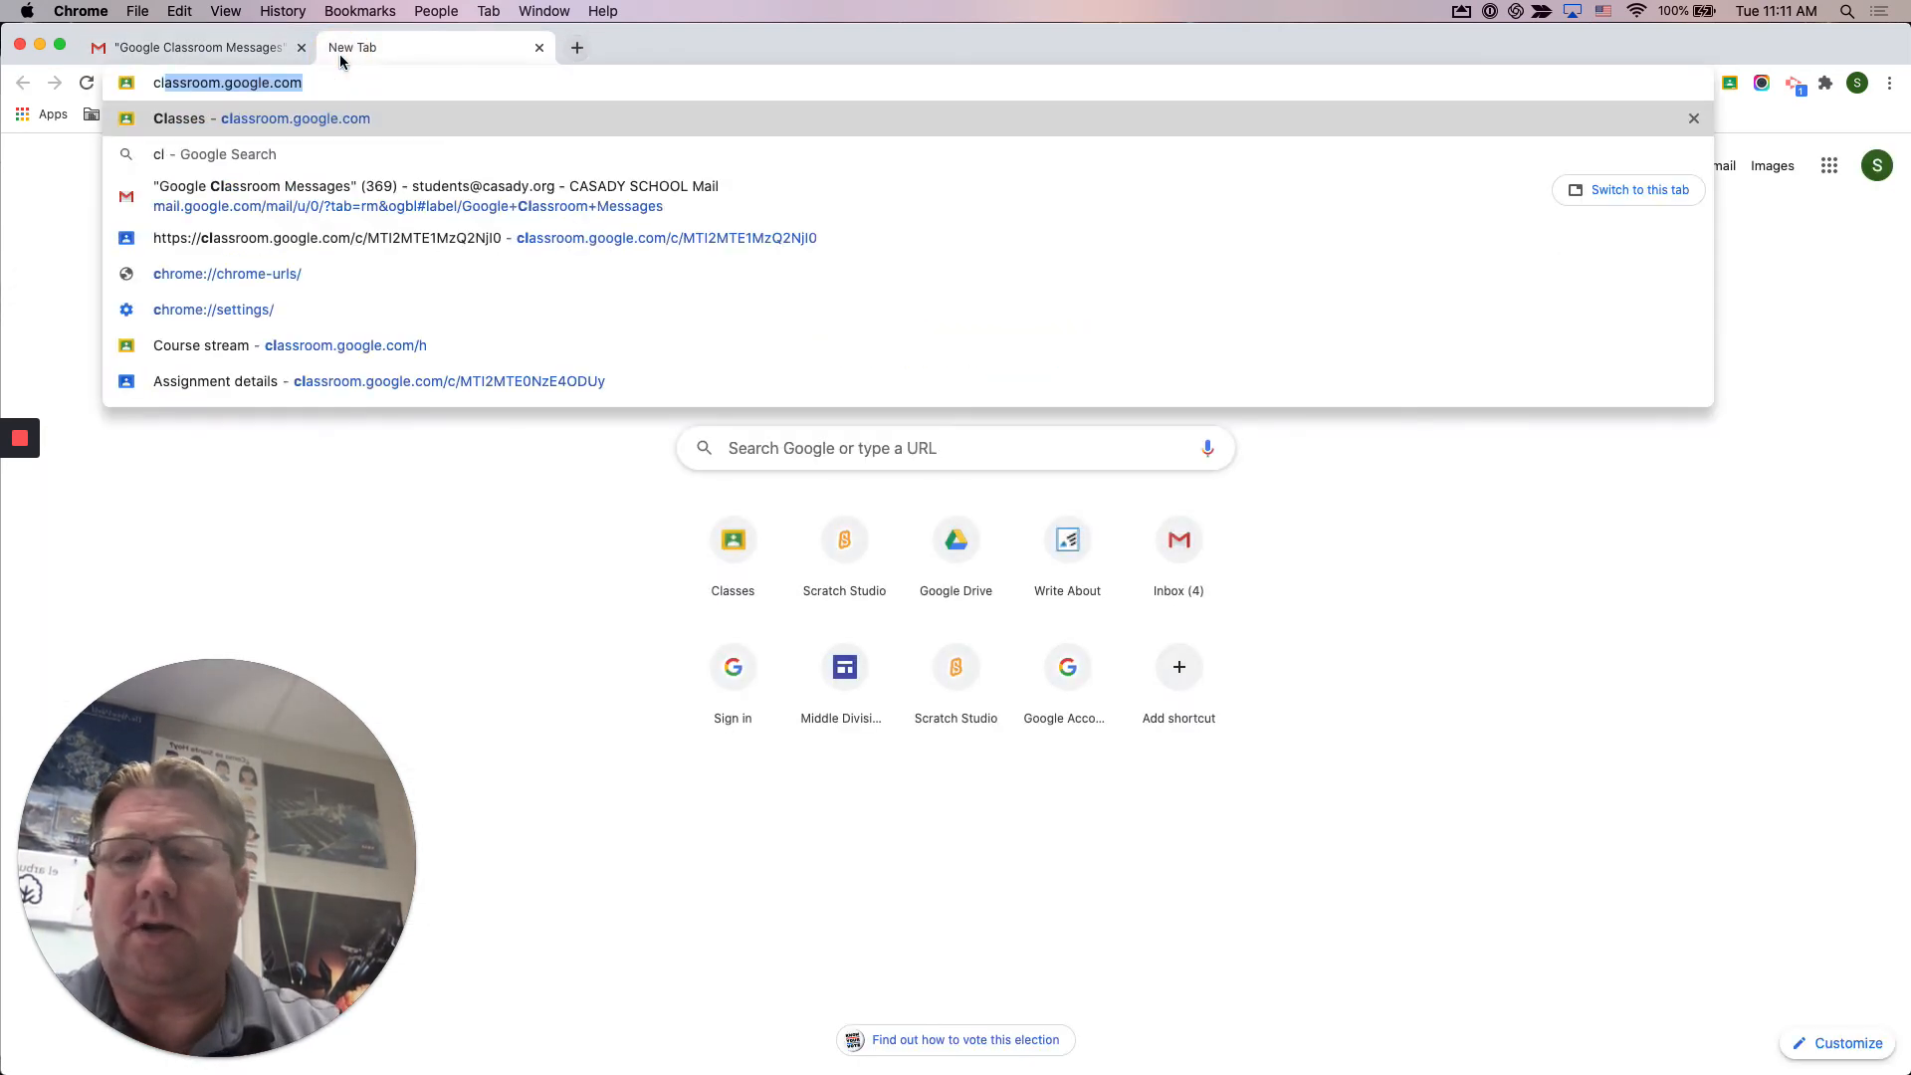
pyautogui.press('Return')
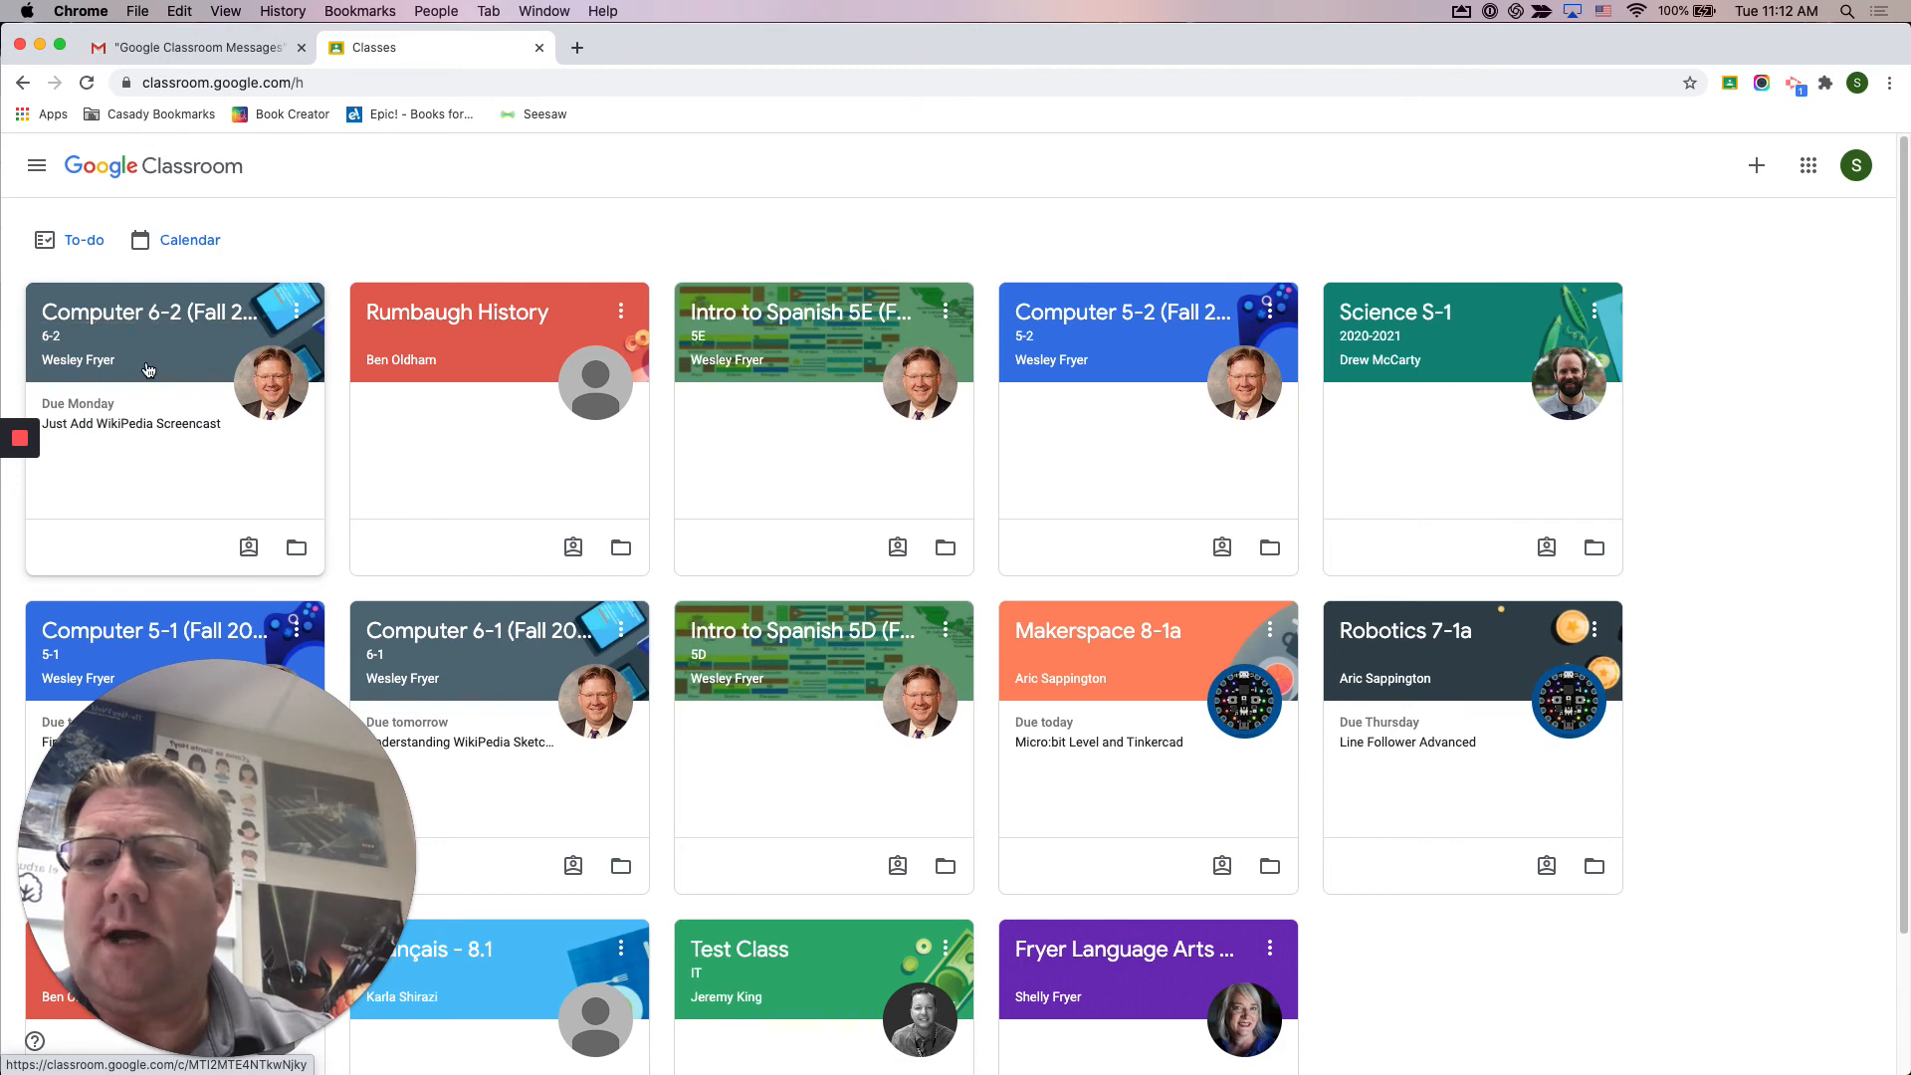
pyautogui.click(148, 311)
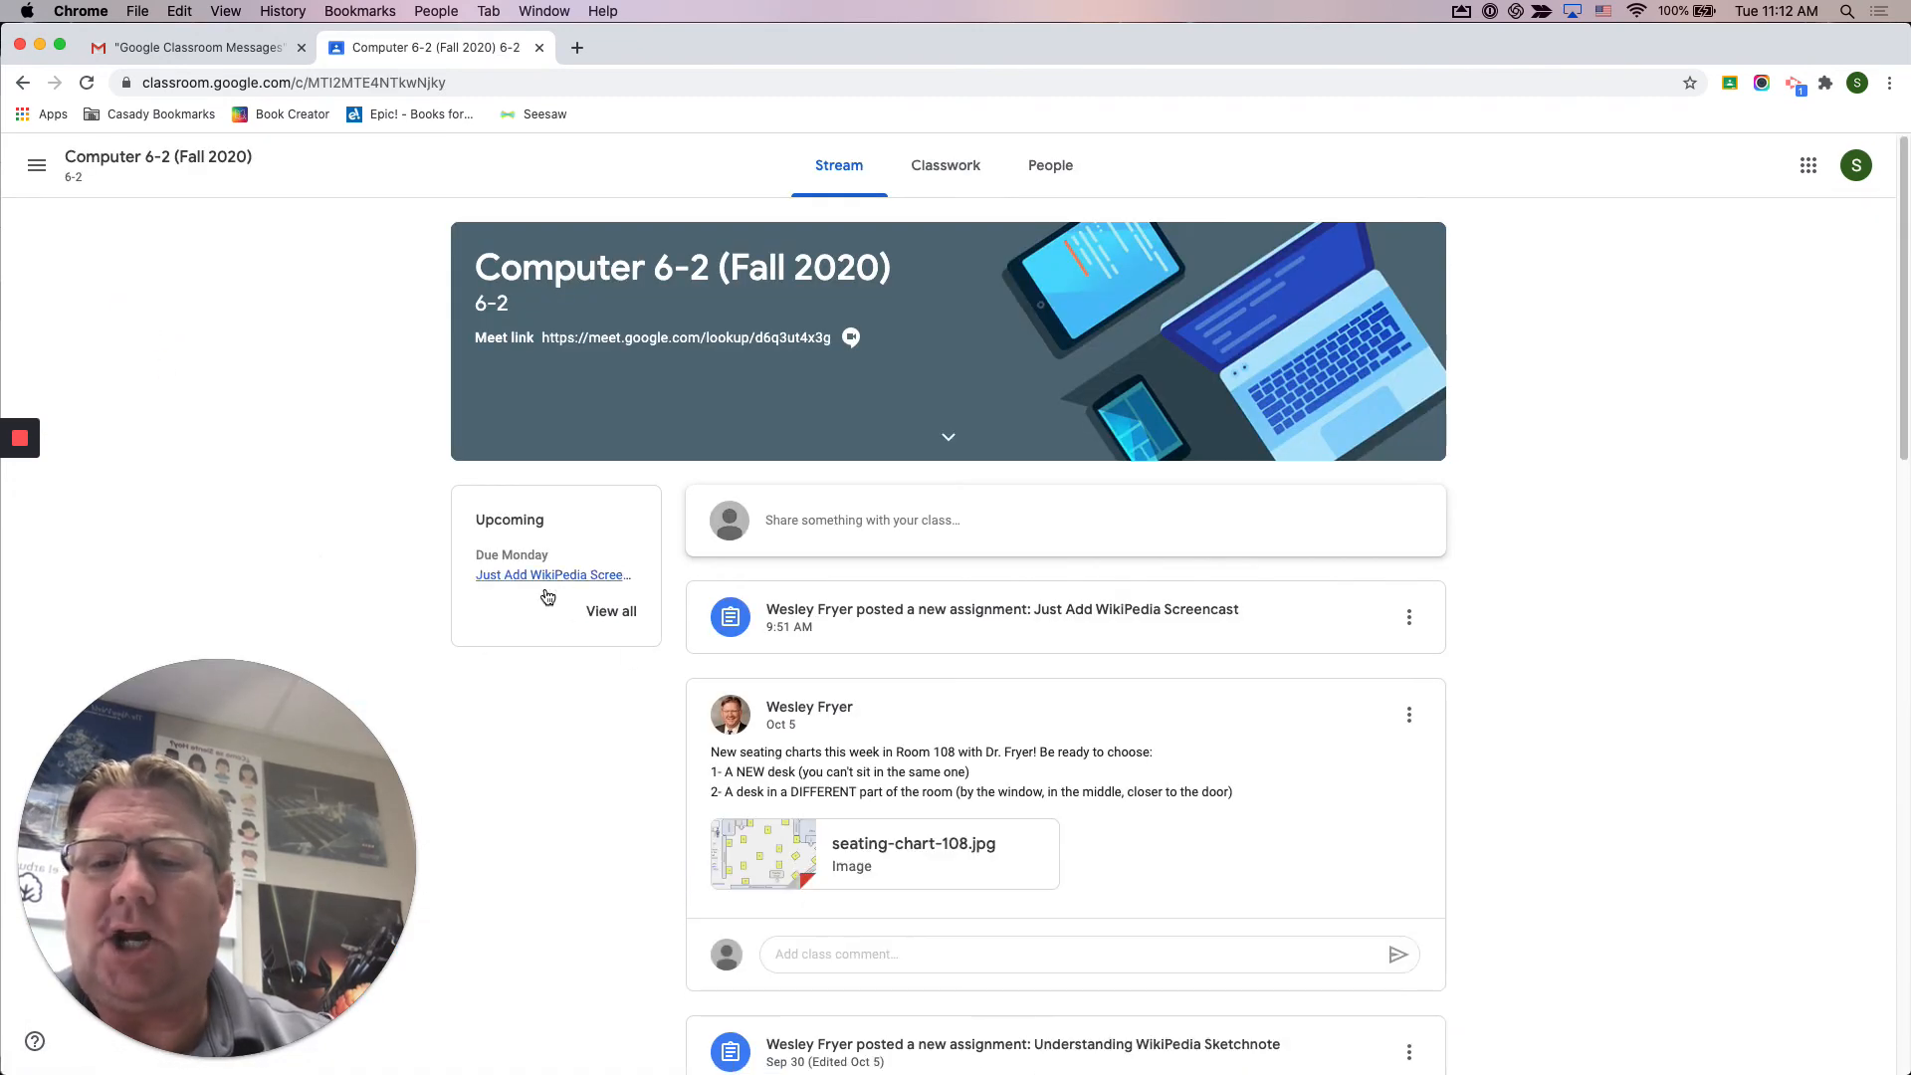
# Review the Computer 6-2 (Fall 2020) class's full to-do list, including done and missing work, and return to the Gmail inbox
pyautogui.click(609, 611)
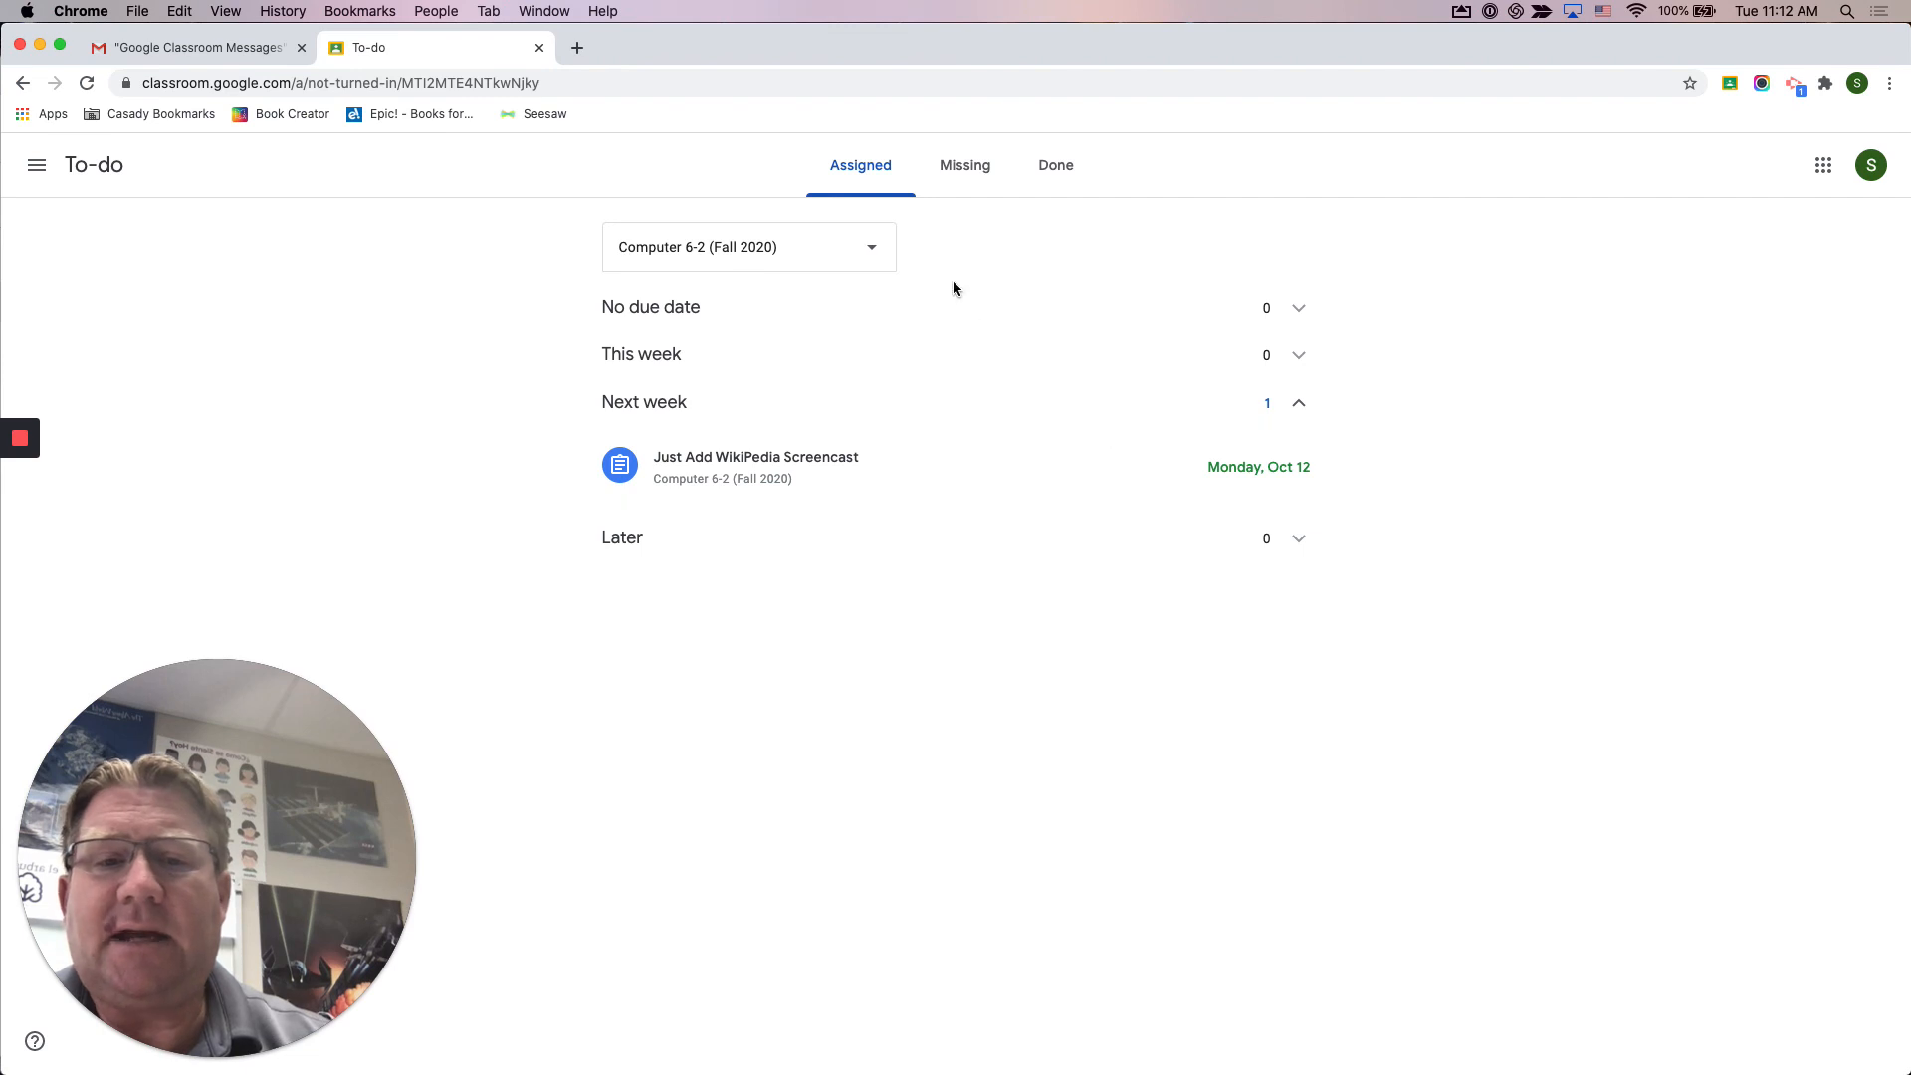
pyautogui.click(877, 249)
pyautogui.click(1007, 247)
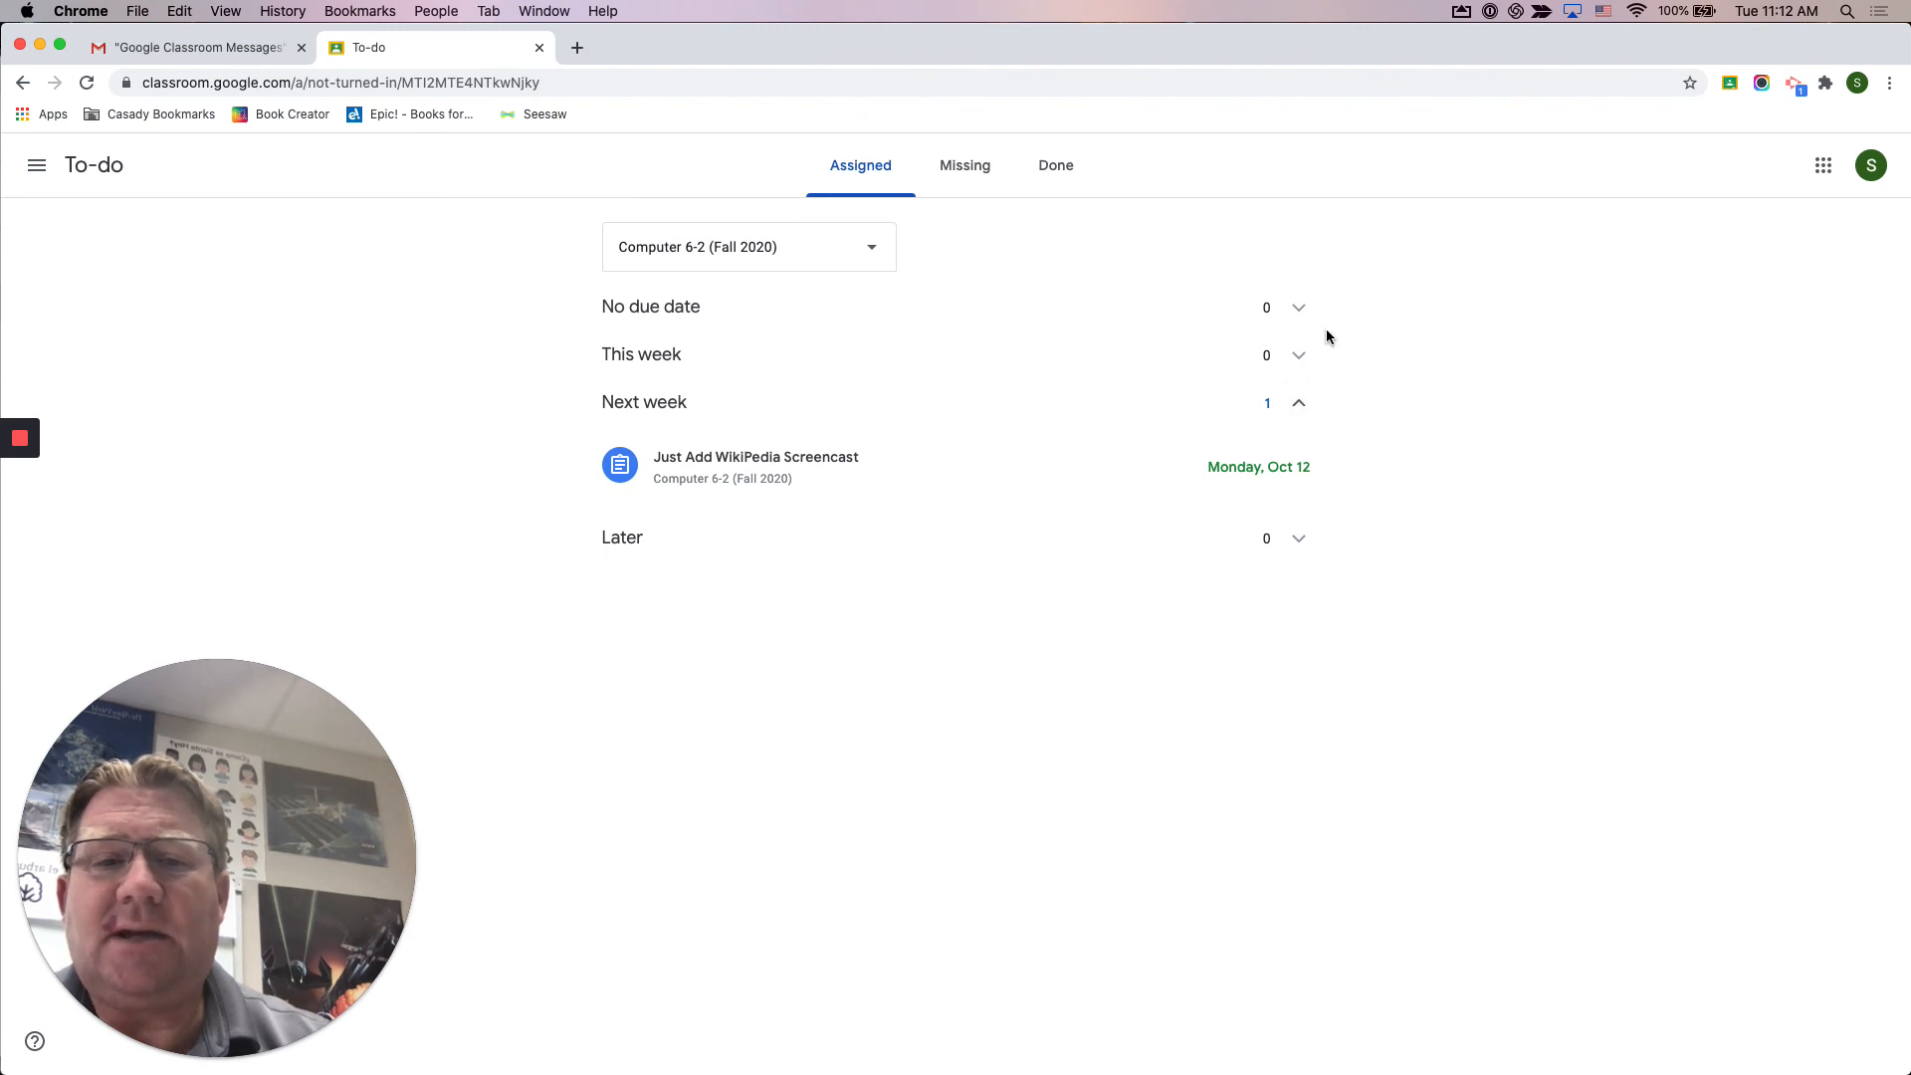
pyautogui.click(1057, 171)
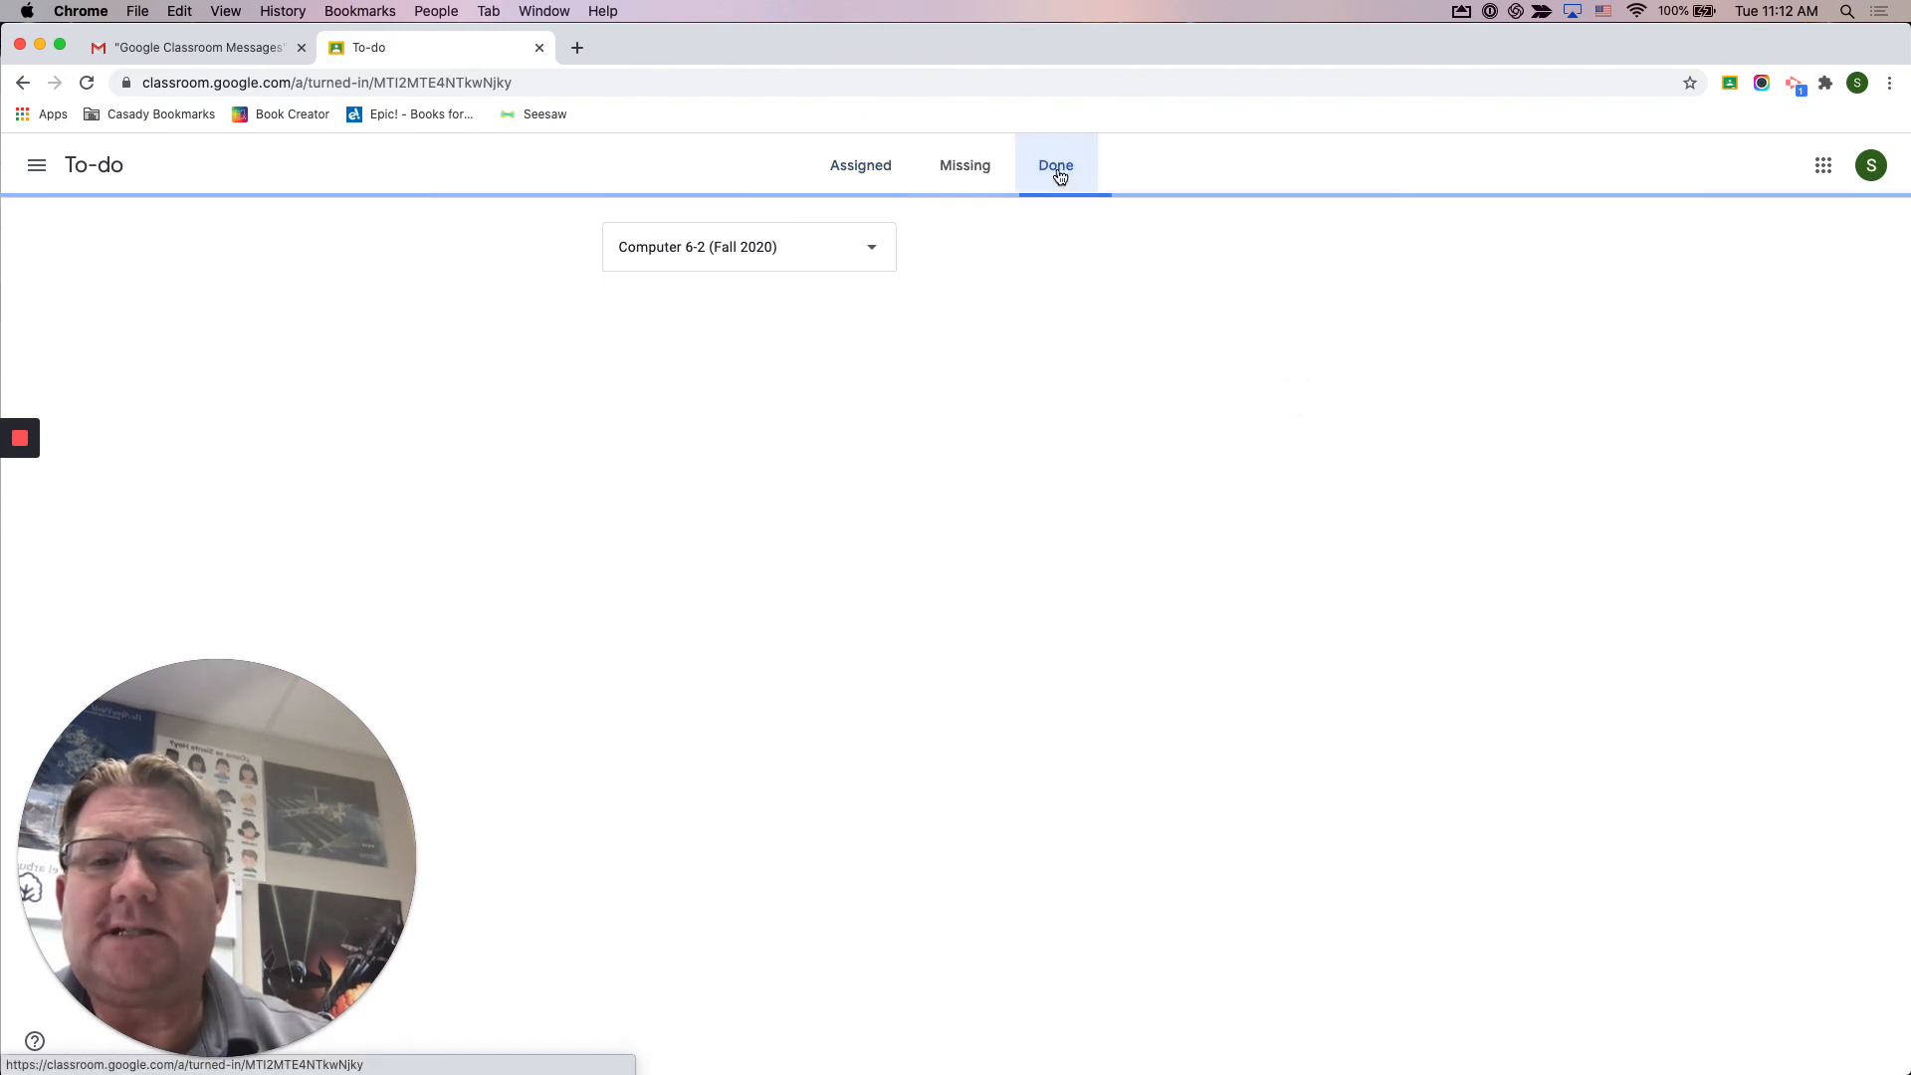
pyautogui.click(986, 174)
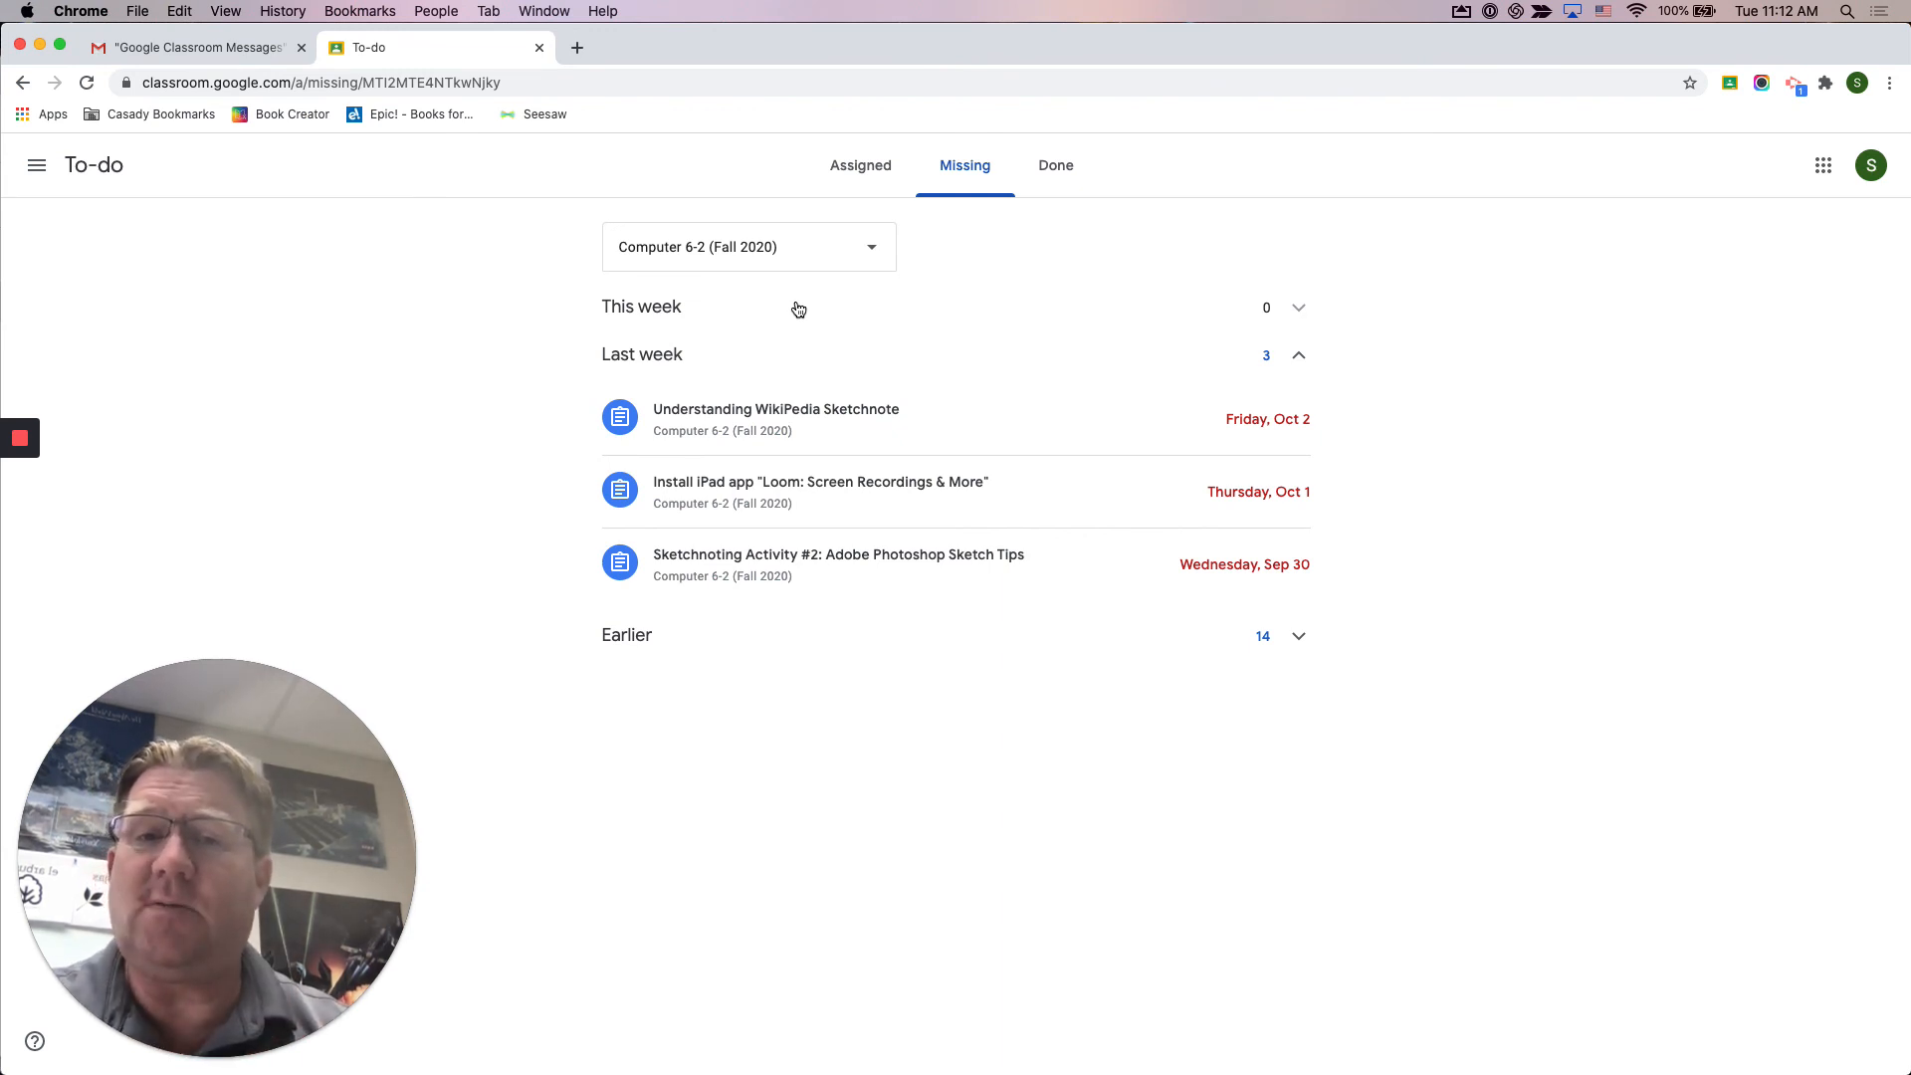
pyautogui.click(242, 50)
pyautogui.click(176, 374)
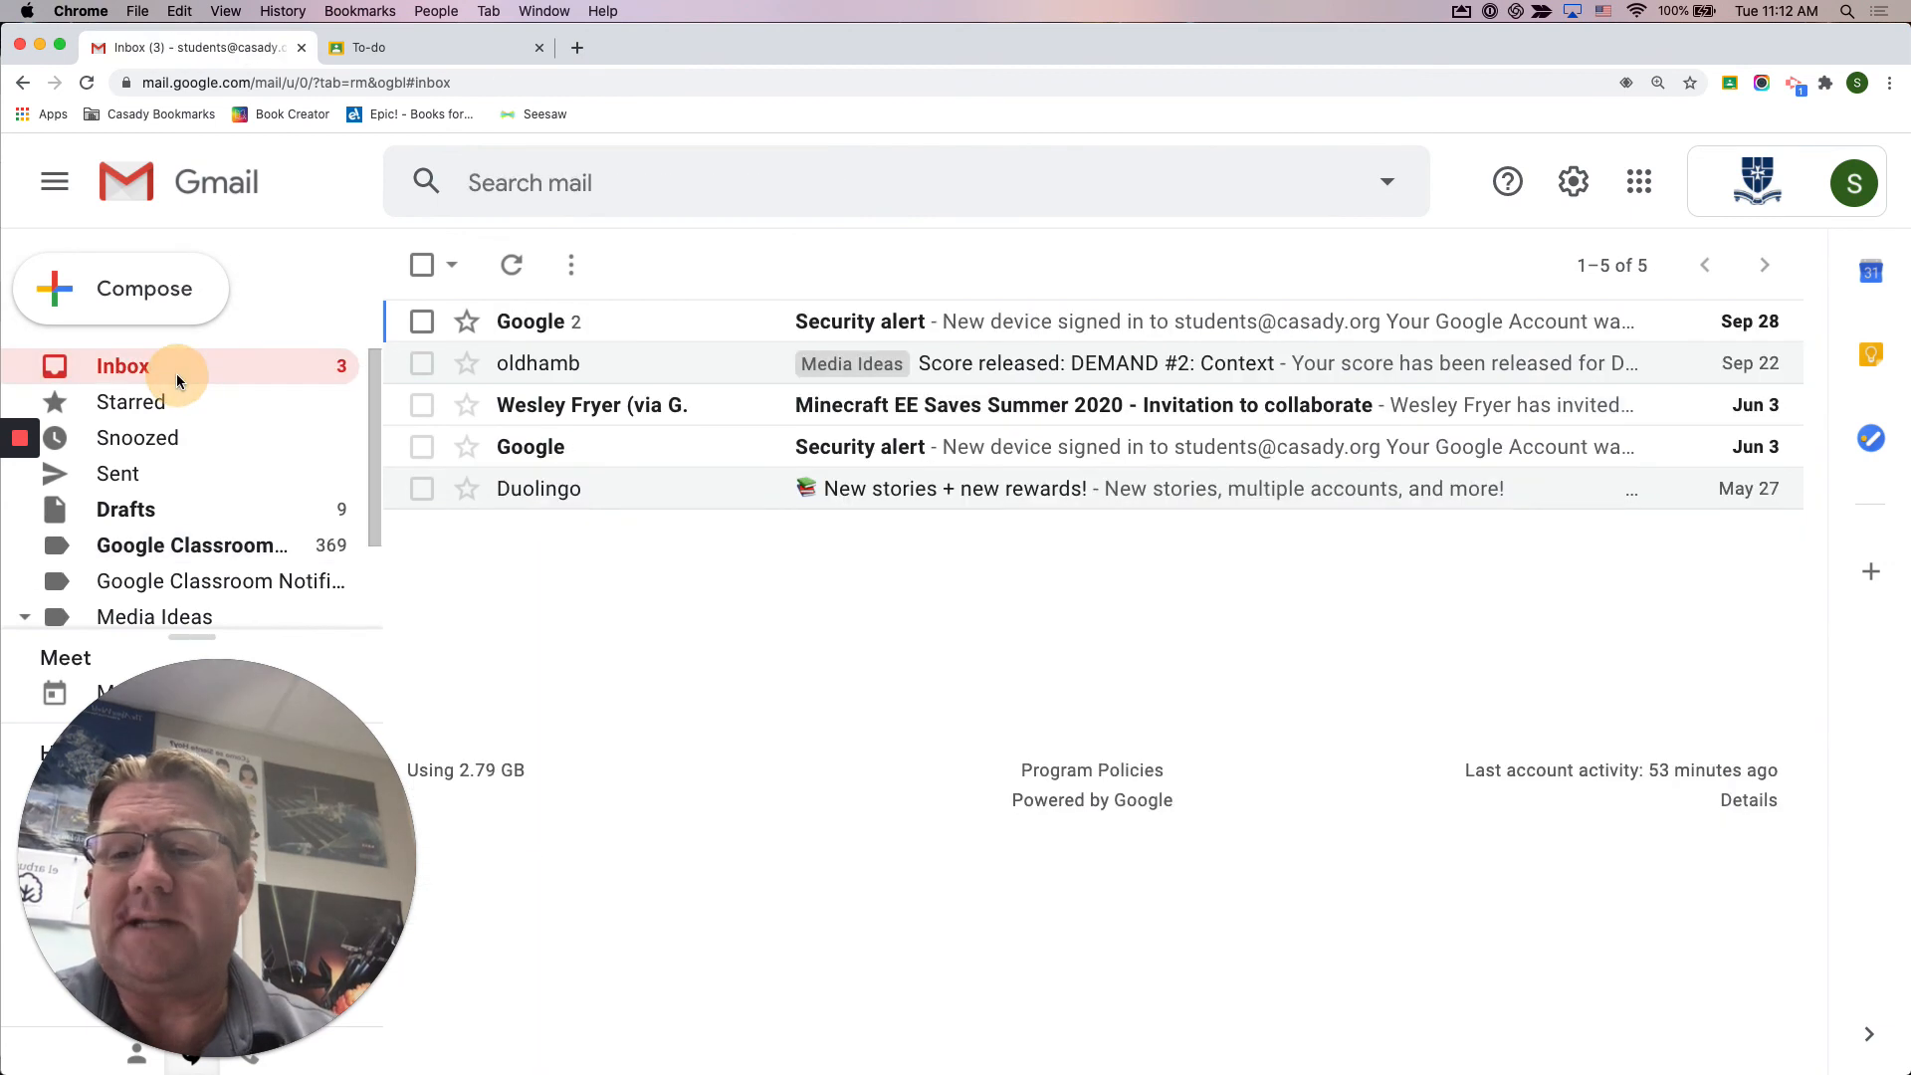